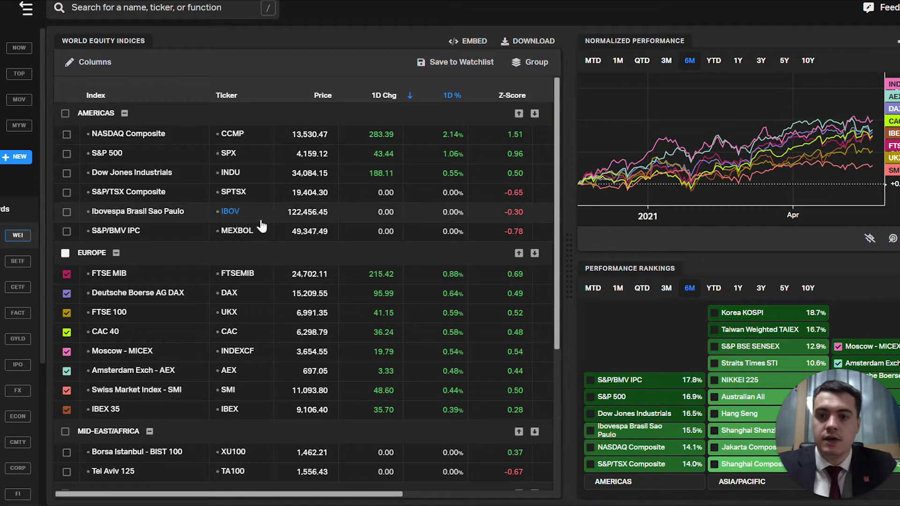
Step: Change the index comparison period from 3M to 1Y
scroll(162, 254, "down", 4)
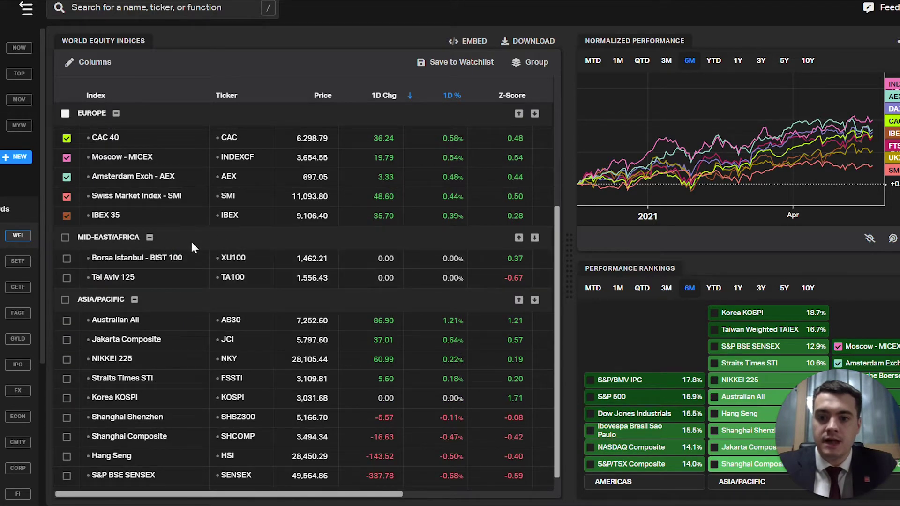
scroll(173, 302, "down", 1)
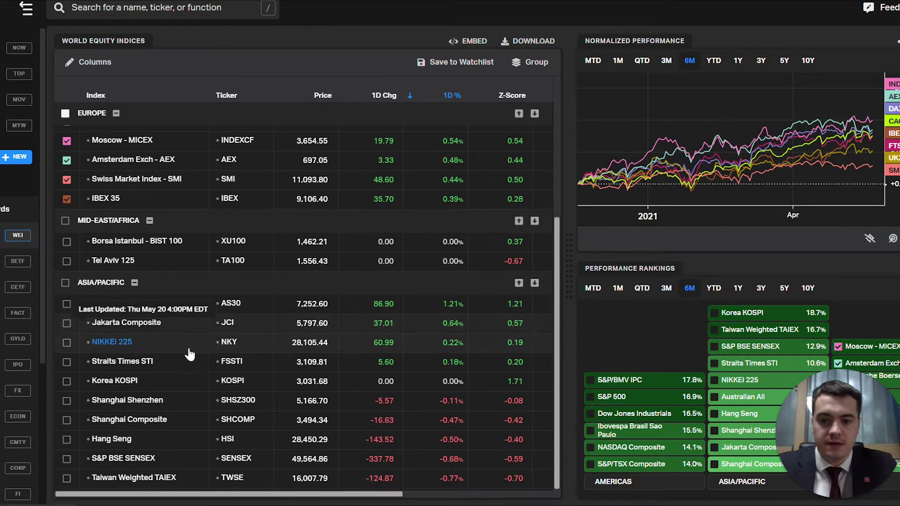
scroll(132, 317, "up", 5)
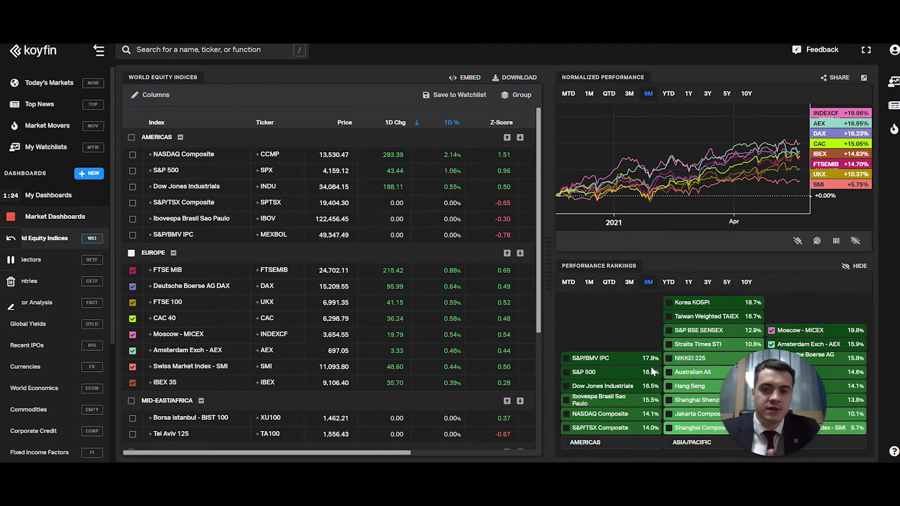
left_click(629, 96)
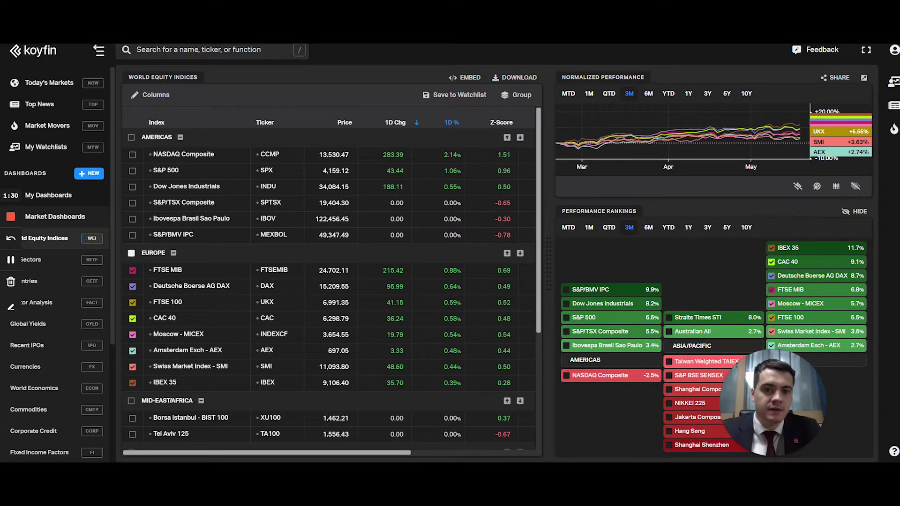
left_click(688, 94)
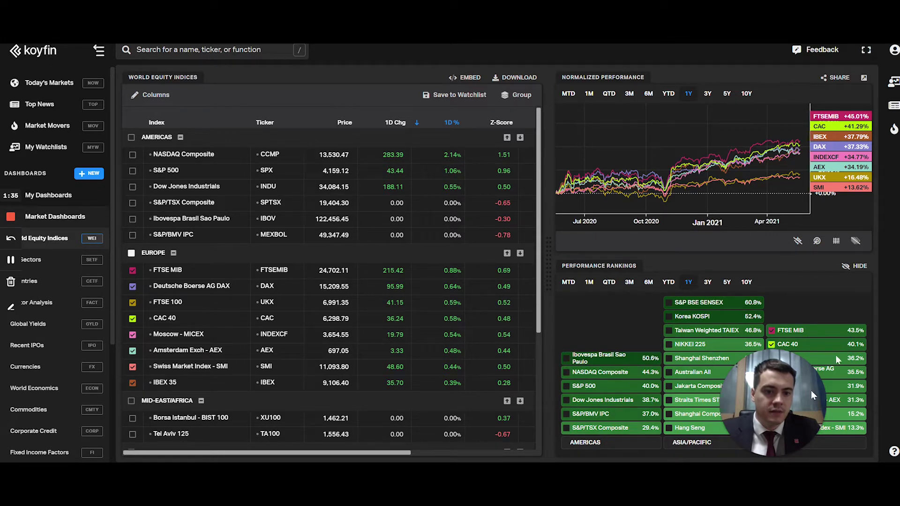
Step: Replace the European indices with all Americas indices plus FTSE 100 and Moscow - MICEX
left_click(131, 254)
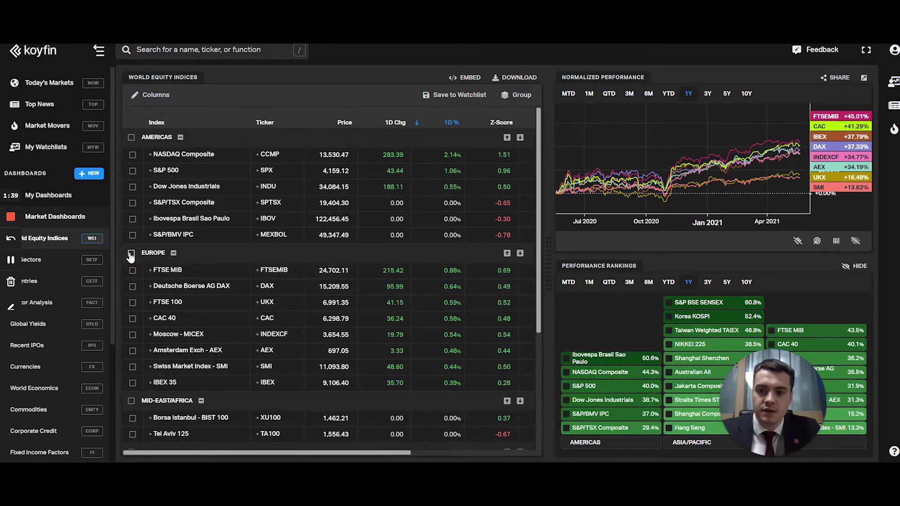
left_click(132, 137)
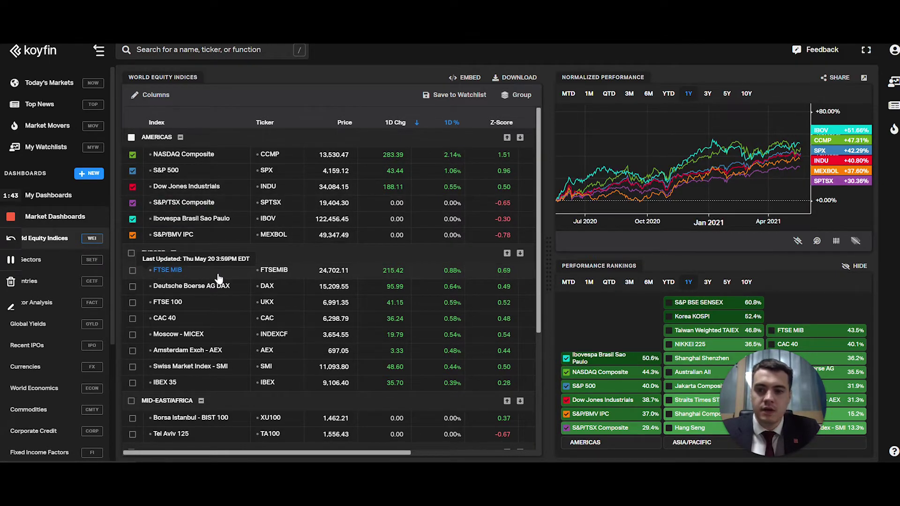
scroll(197, 274, "down", 3)
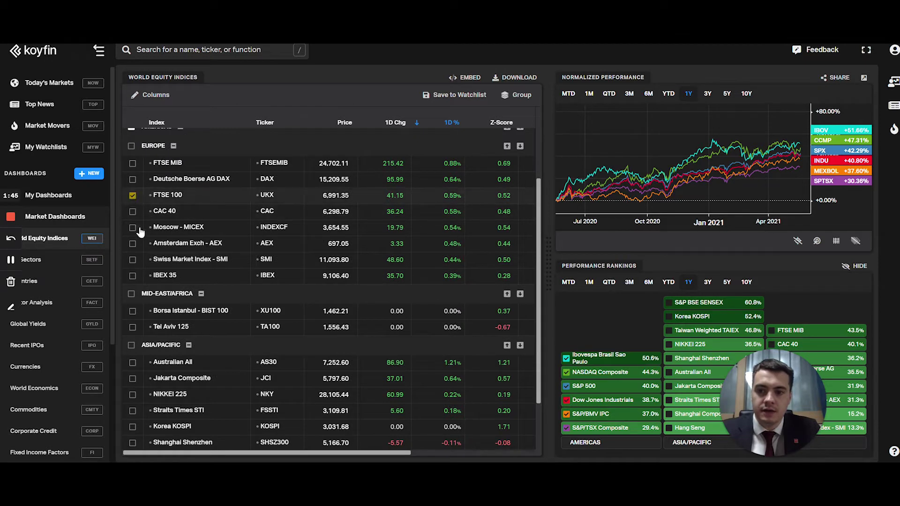
left_click(133, 196)
left_click(133, 228)
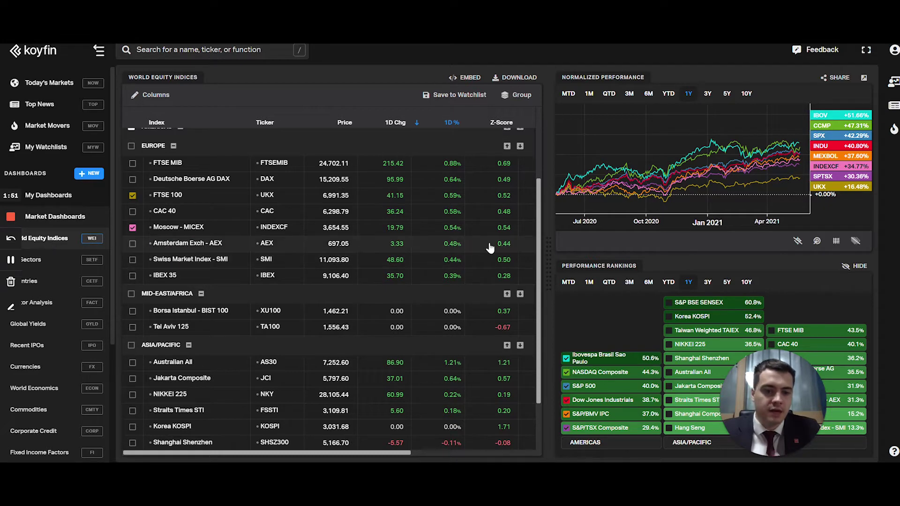
Step: Open Country ETFs (CETF), widen its table, revisit World Equity Indices, then return to Country ETFs
left_click(43, 289)
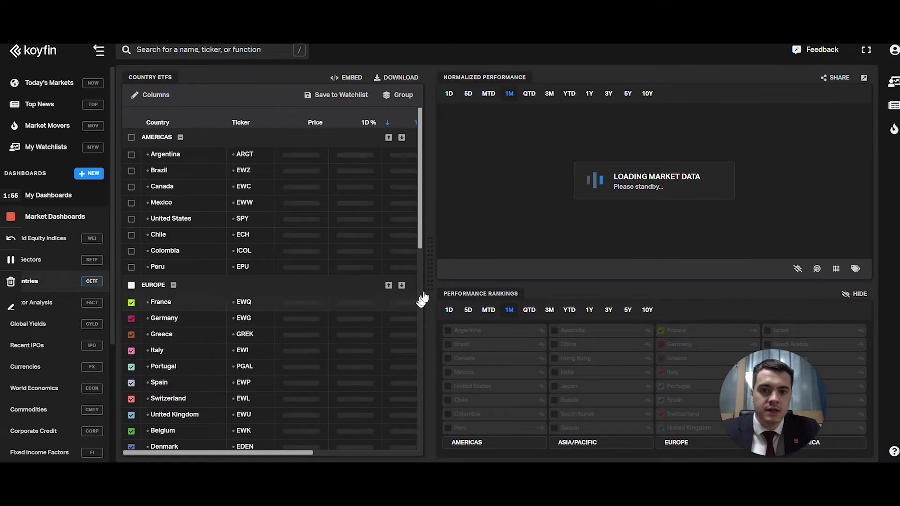
left_click_drag(430, 282, 488, 278)
scroll(328, 328, "down", 10)
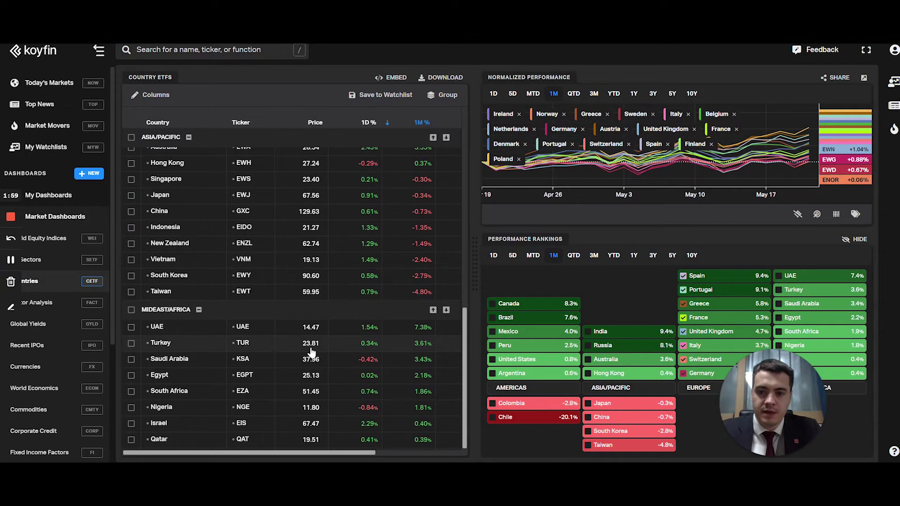
scroll(310, 344, "up", 10)
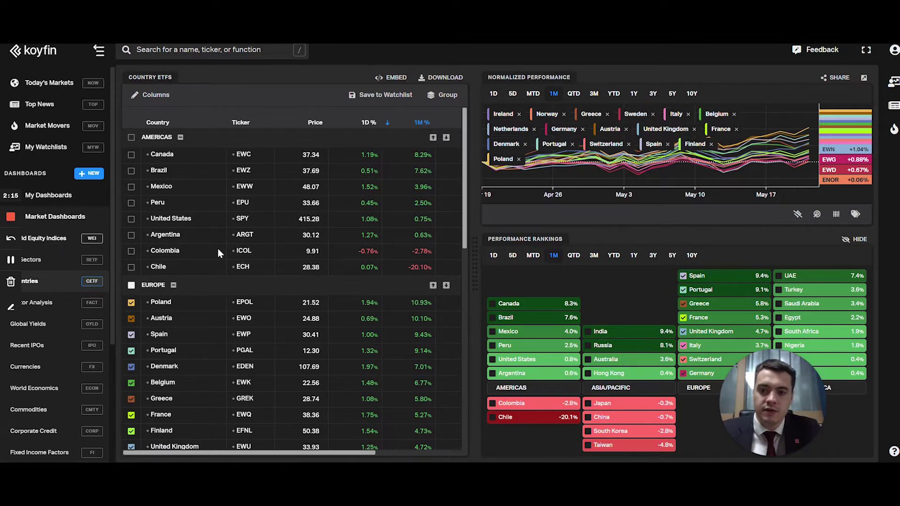
left_click(59, 239)
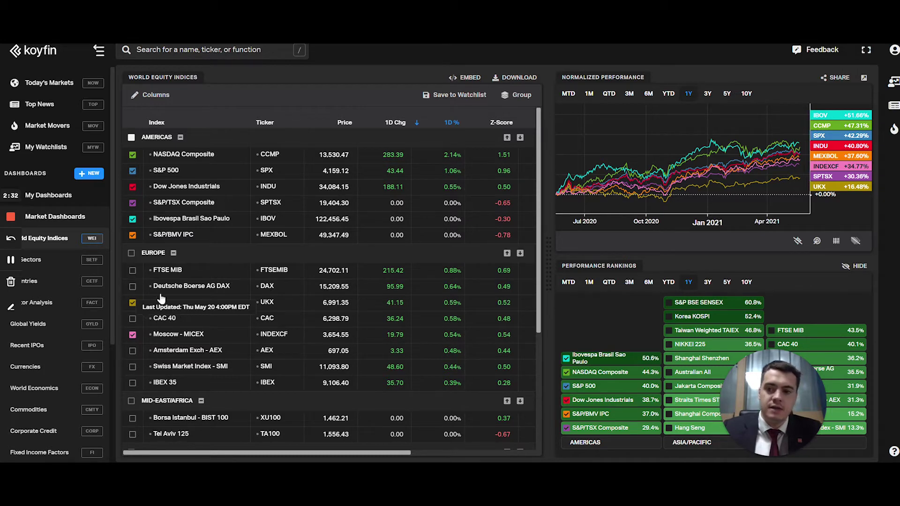
left_click(31, 281)
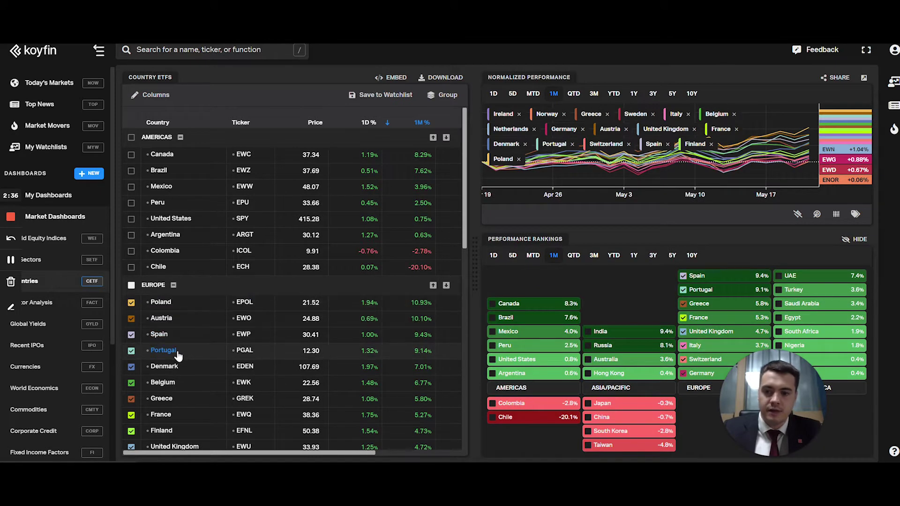
scroll(182, 349, "down", 1)
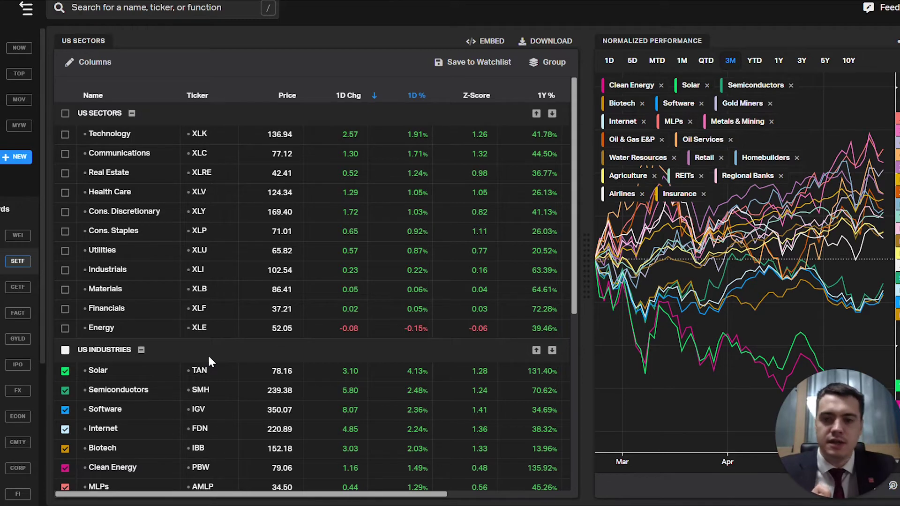
Step: Scroll through the US Industries ETF list, then open Factor Analysis (FACT)
scroll(156, 319, "down", 6)
scroll(157, 319, "up", 4)
scroll(167, 279, "down", 1)
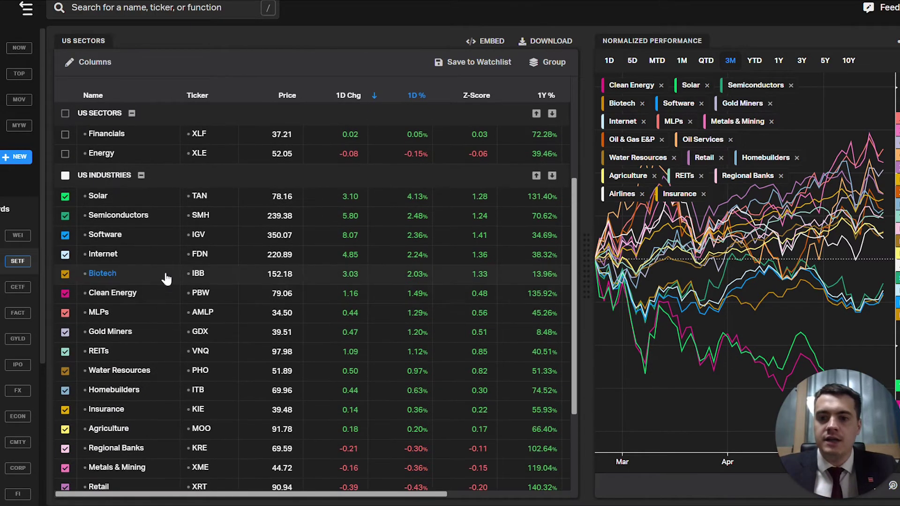
scroll(166, 279, "down", 1)
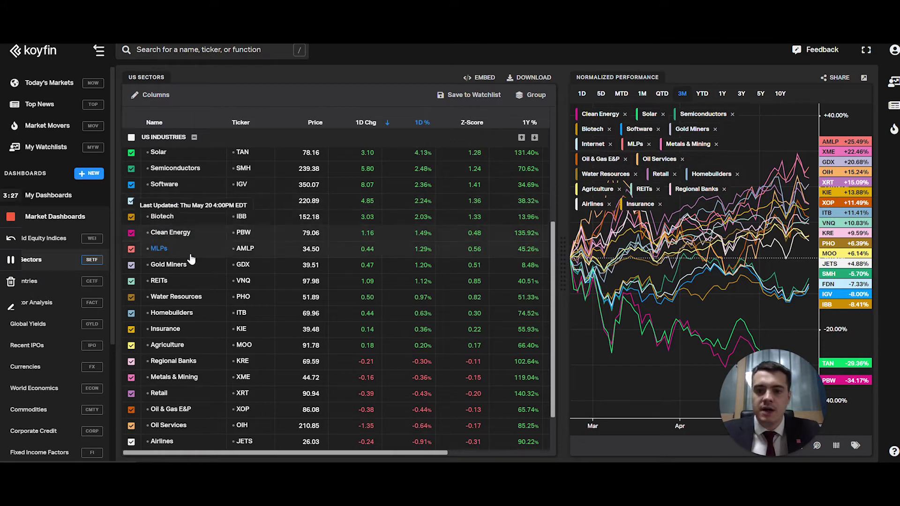
scroll(190, 281, "down", 1)
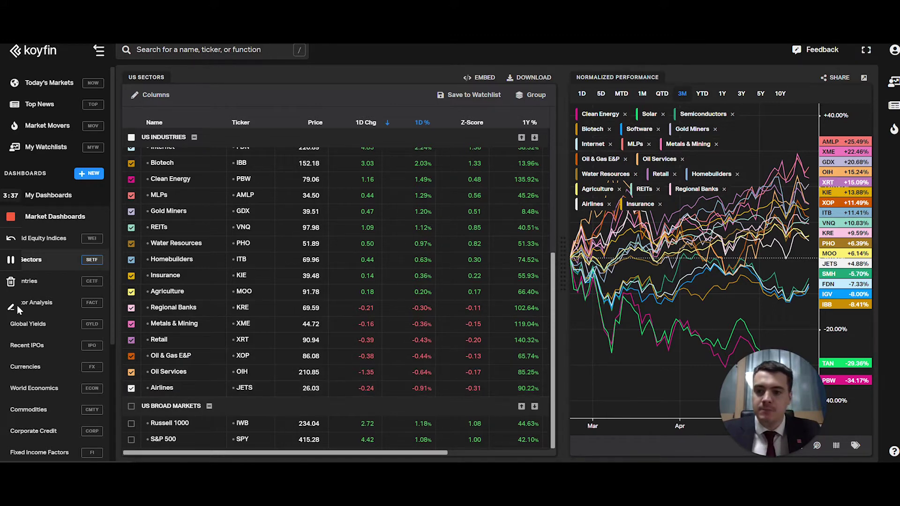
left_click(34, 303)
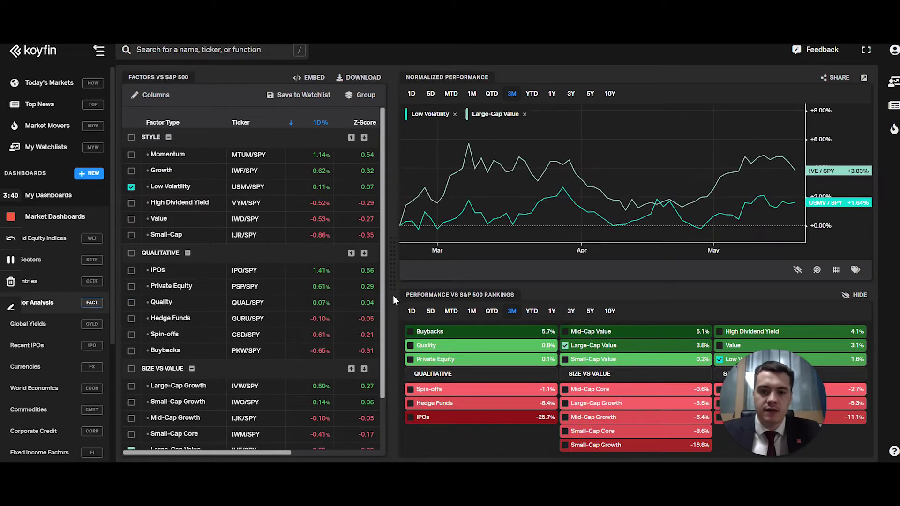
Step: Widen the factors table, chart Small-Cap, Value and High Dividend Yield, and set the period to 1Y
left_click_drag(409, 261, 491, 261)
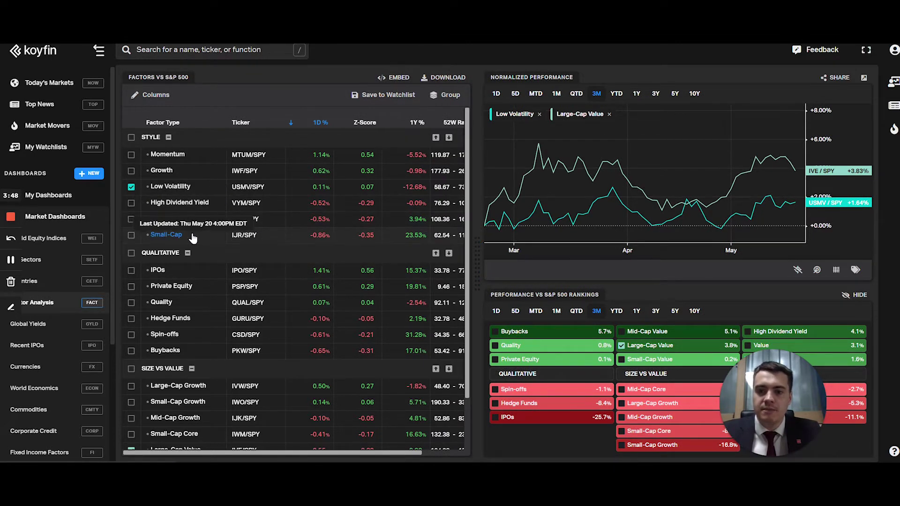
left_click(131, 235)
left_click(131, 219)
left_click(131, 203)
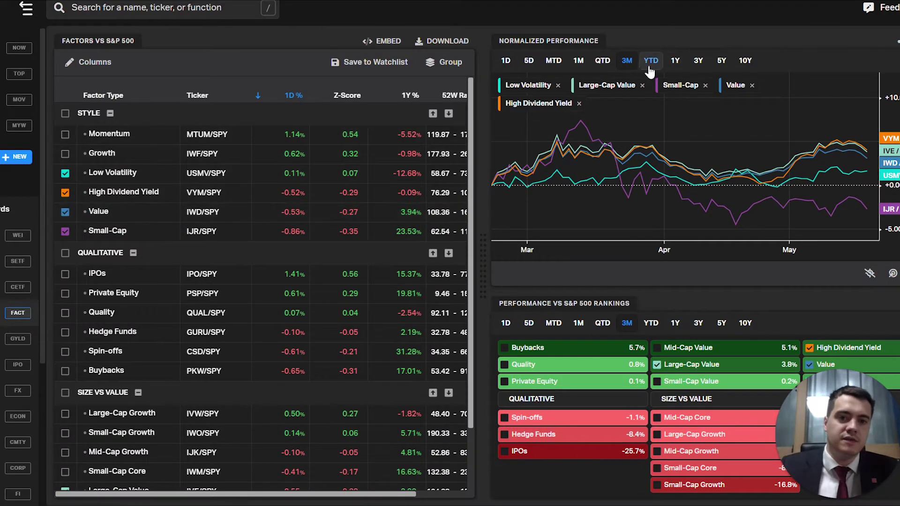
left_click(673, 65)
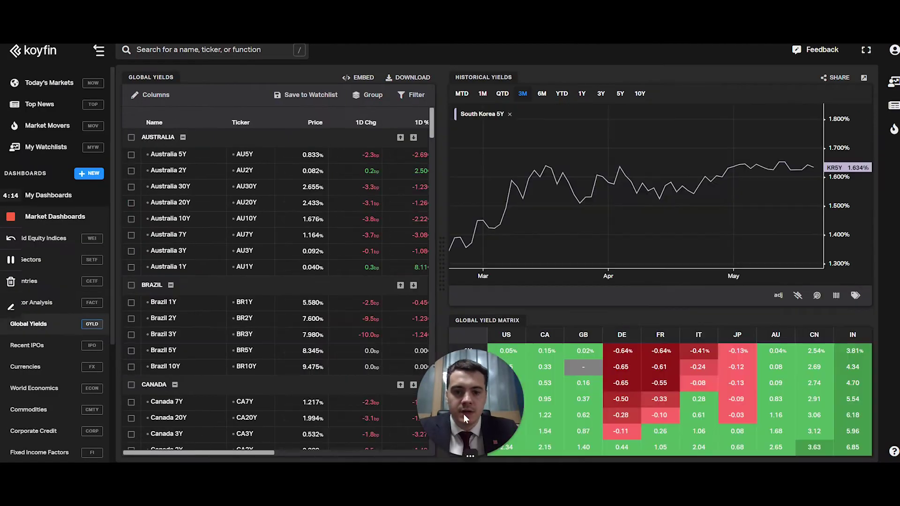
Step: Widen the table pane and scroll through the Global Yields table
left_click_drag(464, 414, 751, 422)
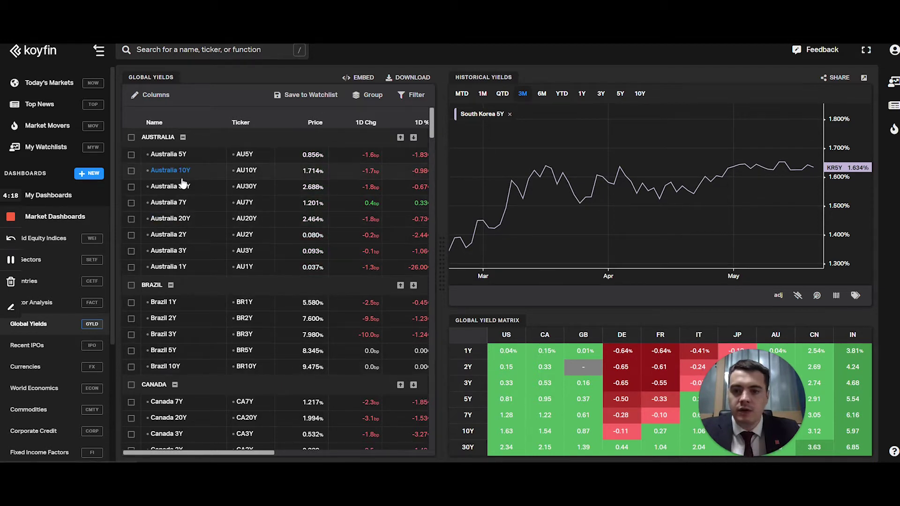
scroll(197, 169, "down", 3)
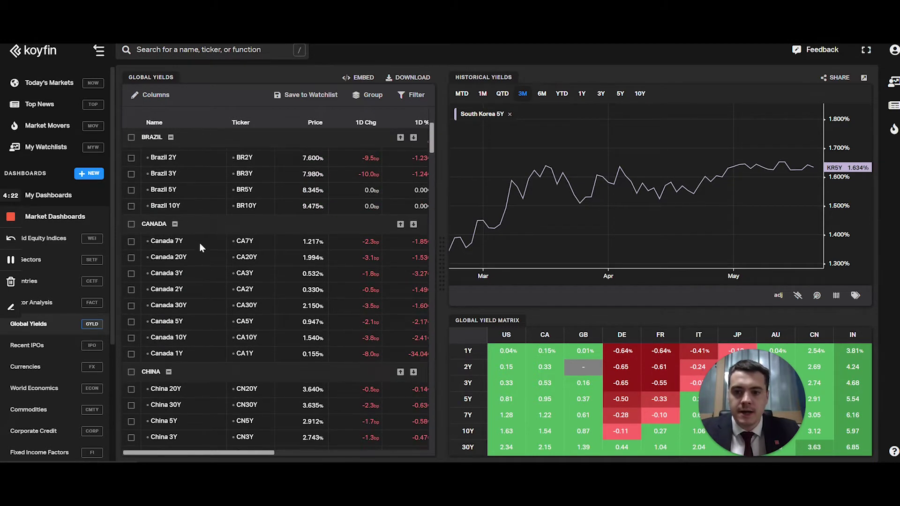
scroll(196, 321, "down", 10)
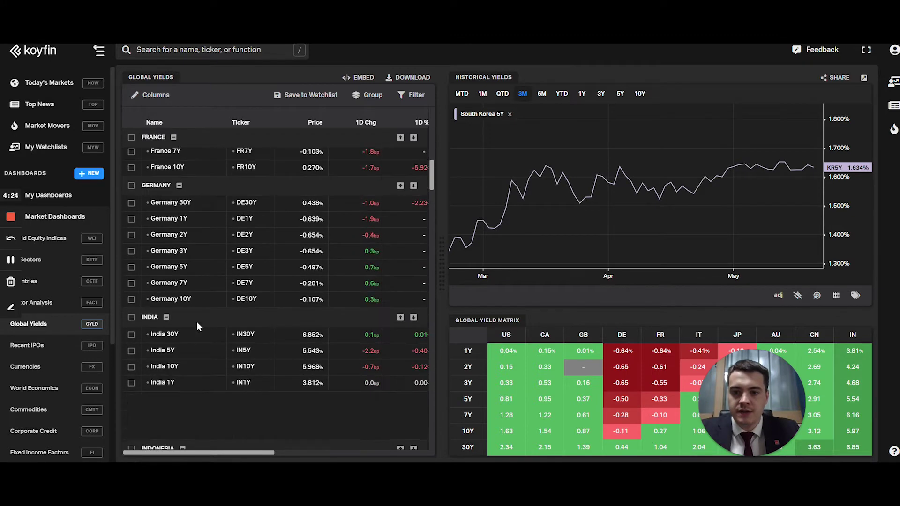
scroll(196, 321, "up", 12)
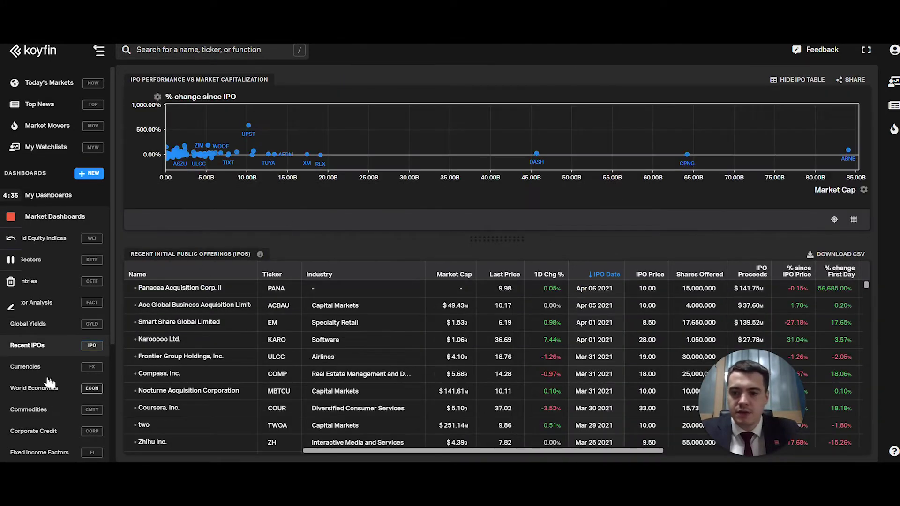
Step: Open the Currencies (FX) dashboard and show currency performance over 1Y
left_click(30, 370)
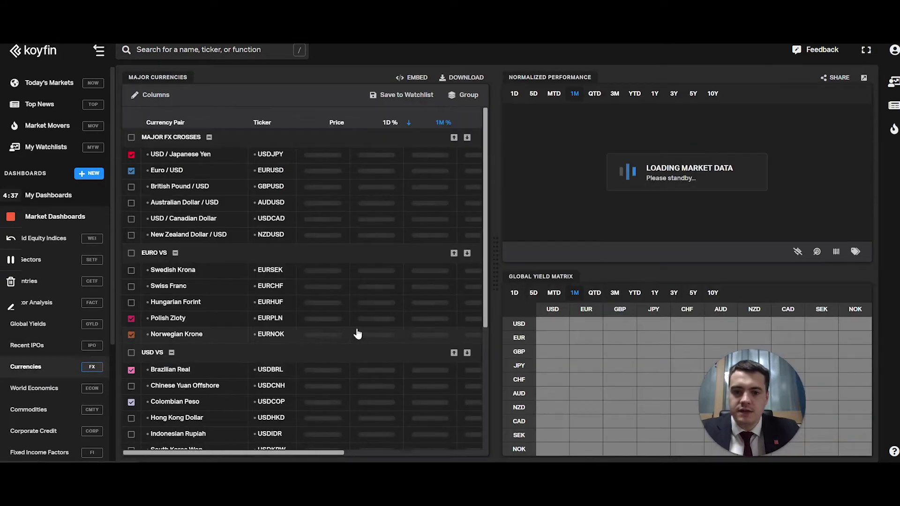
left_click_drag(754, 400, 419, 395)
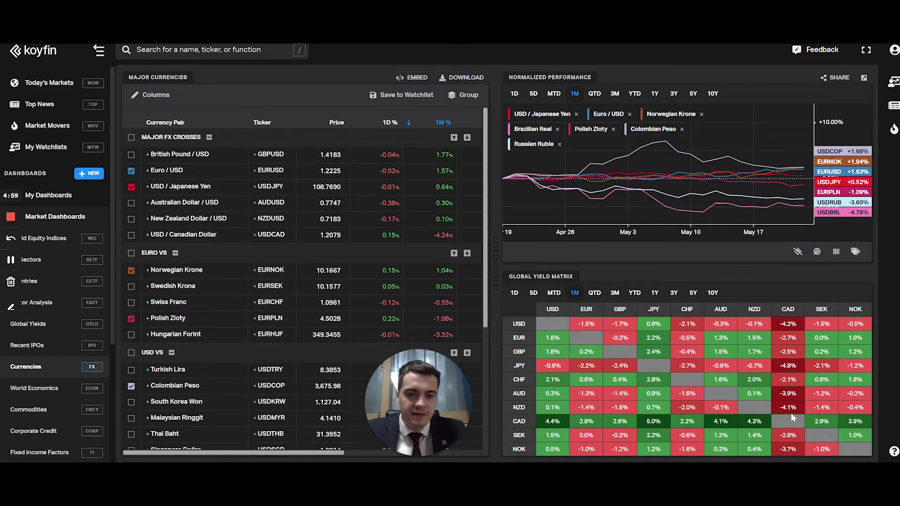
left_click(614, 294)
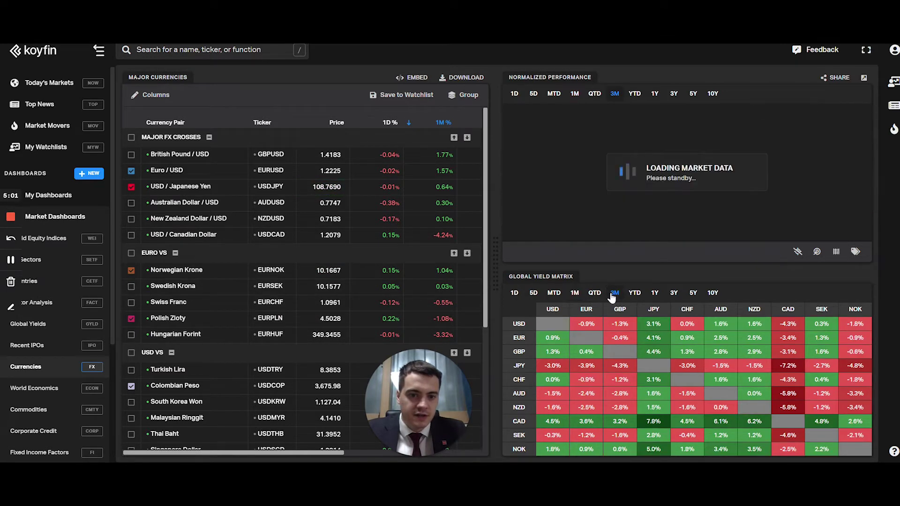
left_click(656, 296)
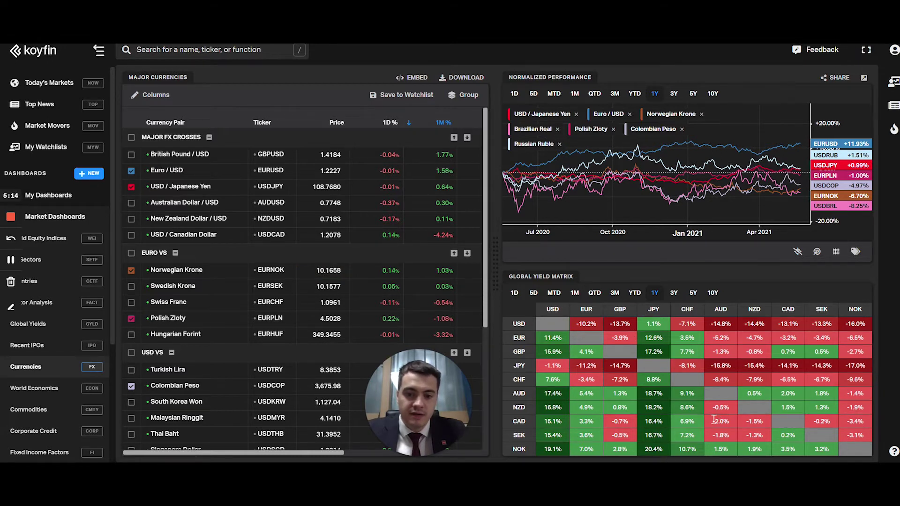
Step: Open World Economics (ECON) and widen its country indicator table
scroll(89, 323, "down", 1)
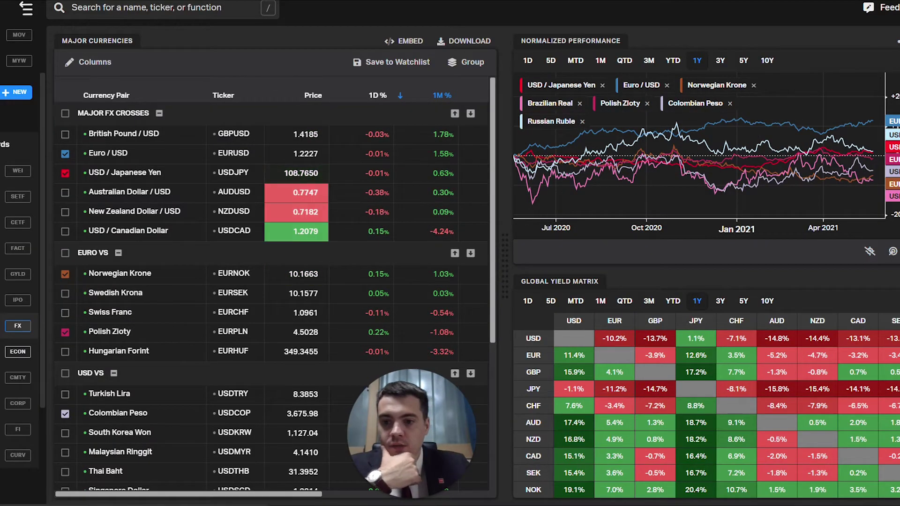
left_click(18, 362)
left_click_drag(381, 420, 783, 478)
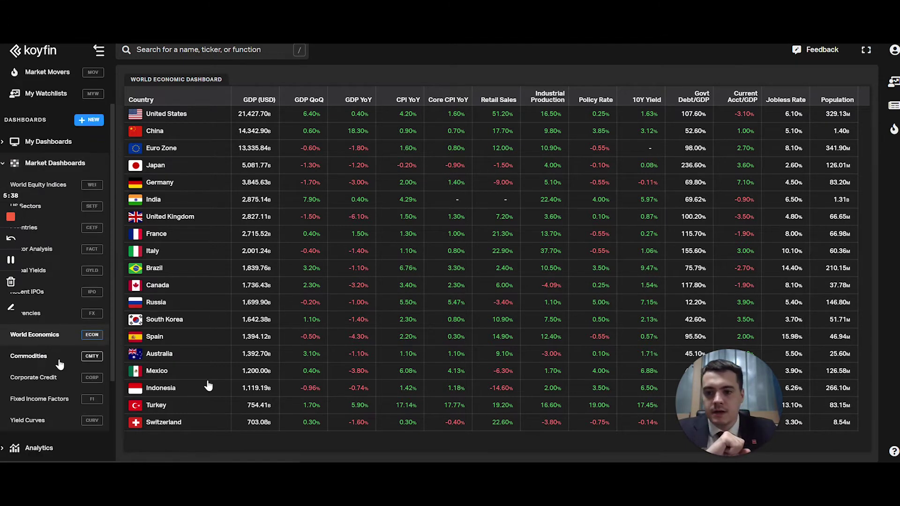
Step: Open Commodities (CMTY), widen the table to show return columns, then open Corporate Credit (CORP)
left_click(28, 410)
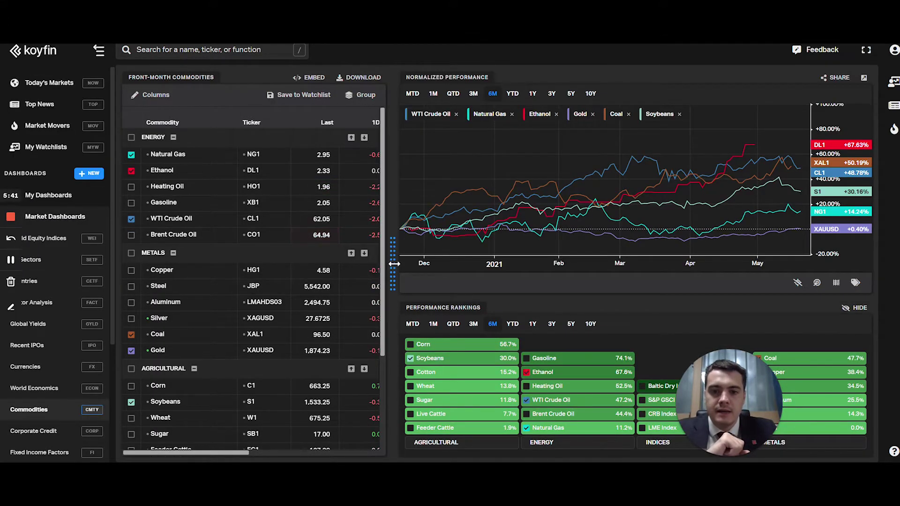
left_click_drag(393, 264, 453, 265)
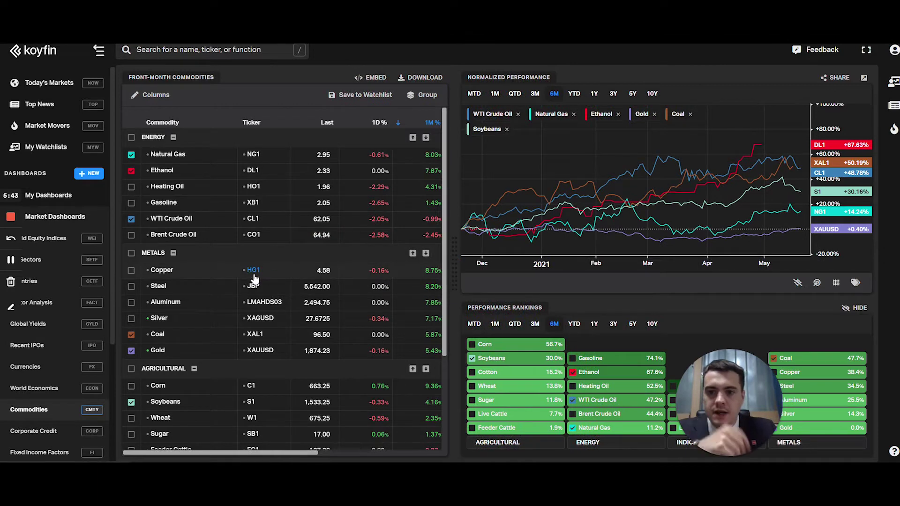
scroll(254, 277, "down", 5)
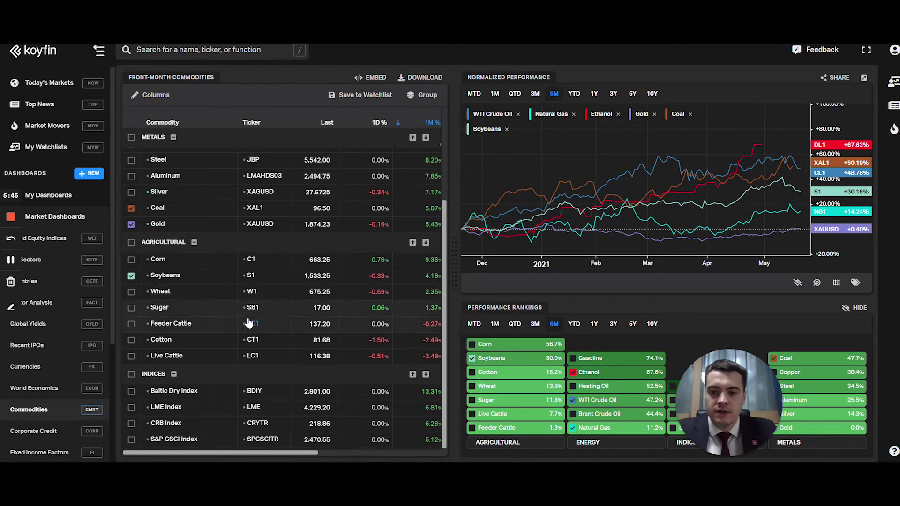
scroll(43, 383, "down", 2)
left_click(43, 381)
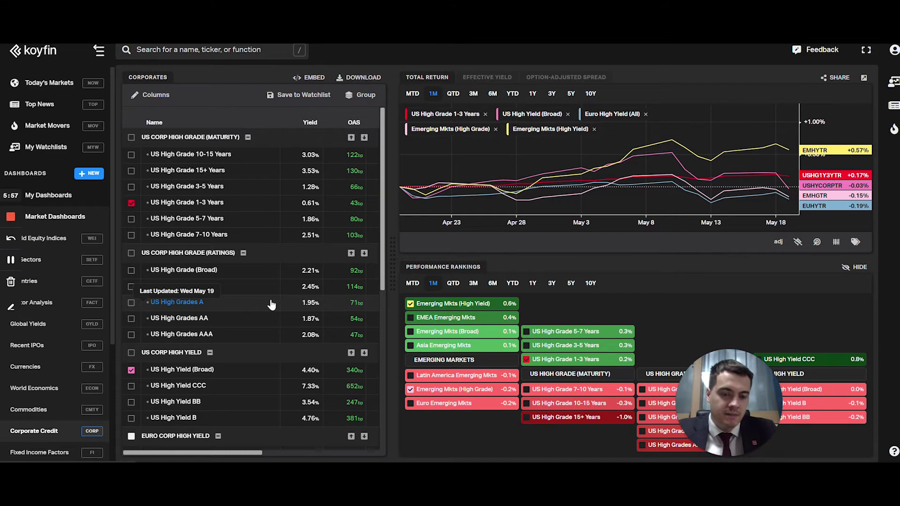
Step: Scroll the Corporates yields and spreads list, then open Fixed Income Factors (FI)
scroll(271, 305, "down", 5)
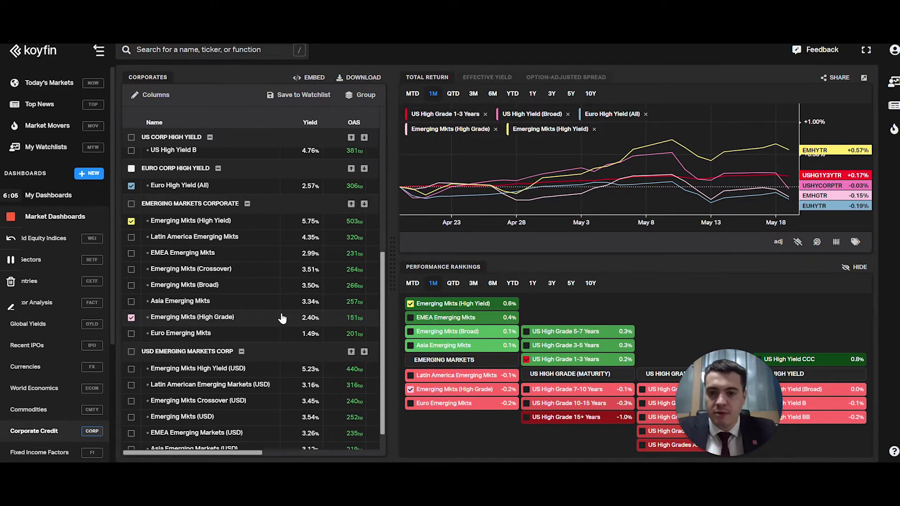
scroll(283, 309, "up", 5)
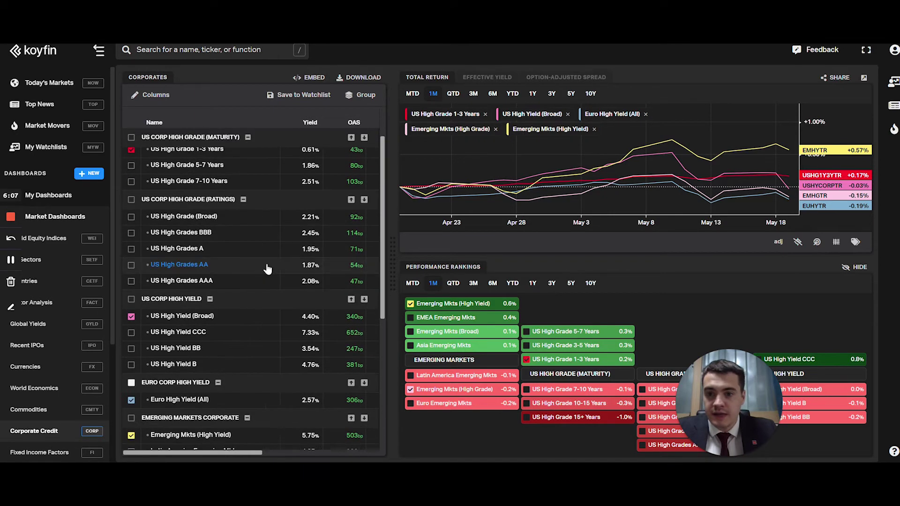
scroll(268, 269, "down", 4)
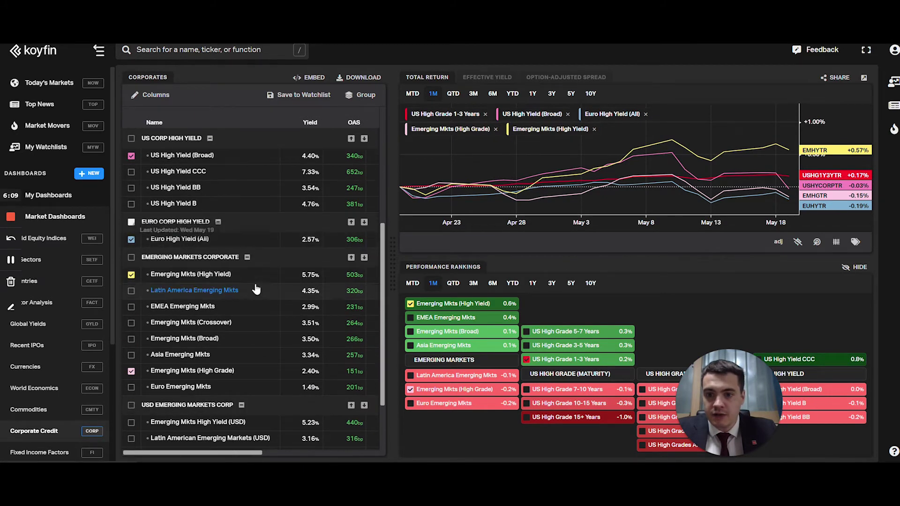
scroll(259, 287, "down", 3)
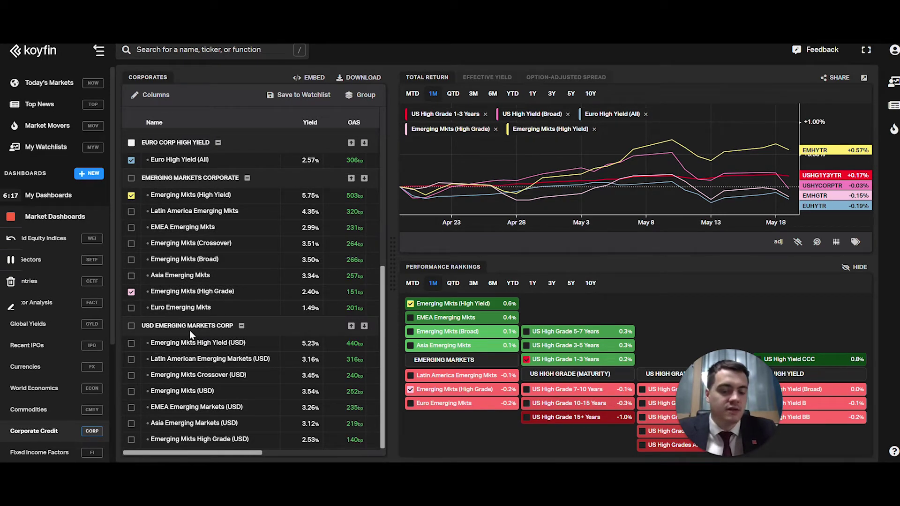
left_click(39, 344)
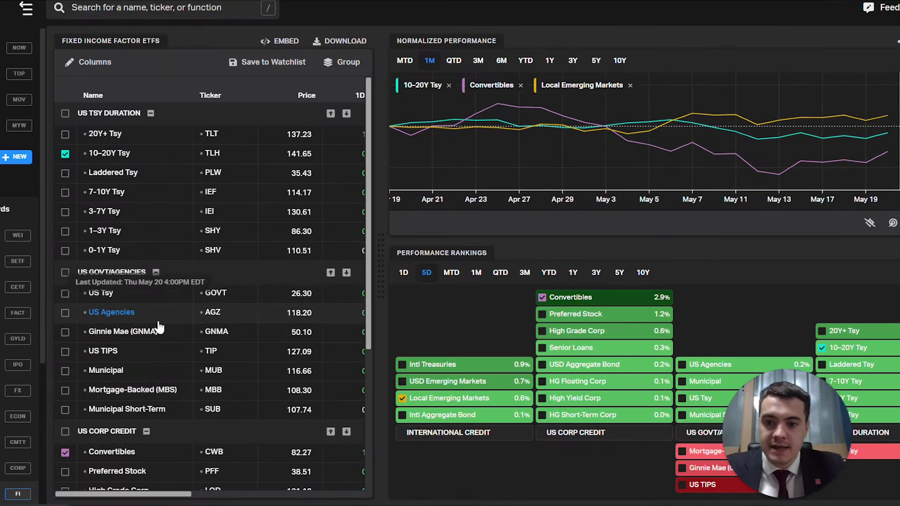
Step: Scroll down through the fixed income factor ETF list
scroll(164, 321, "down", 2)
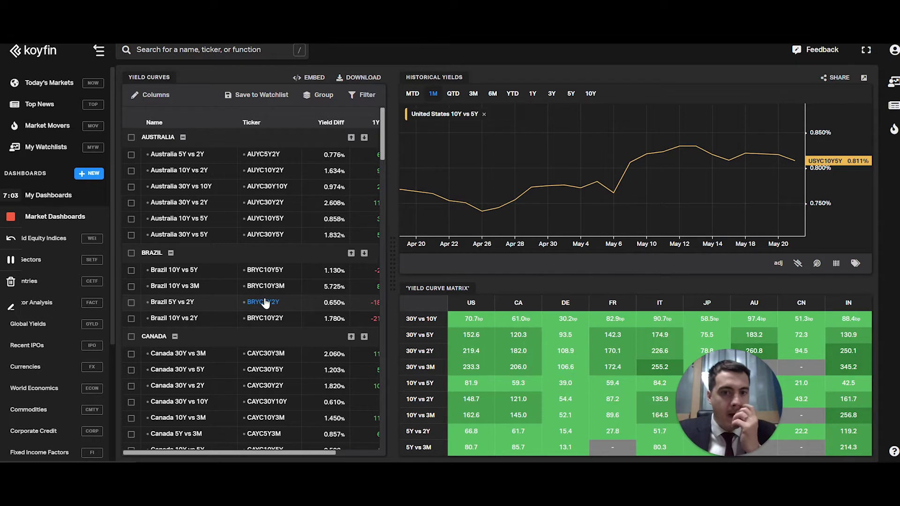
Step: Set the United States 10Y vs 5Y Historical Yields chart to 1Y and scroll the sidebar to the top
left_click(532, 95)
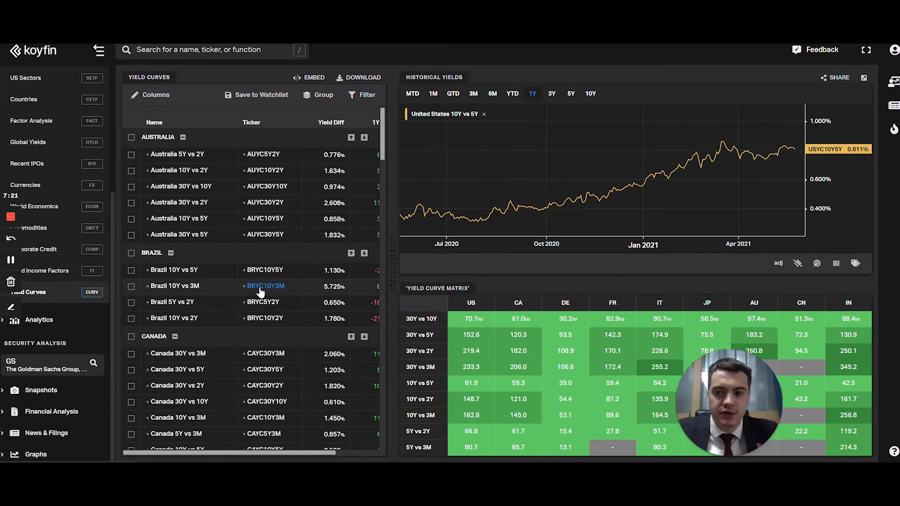
scroll(32, 206, "up", 5)
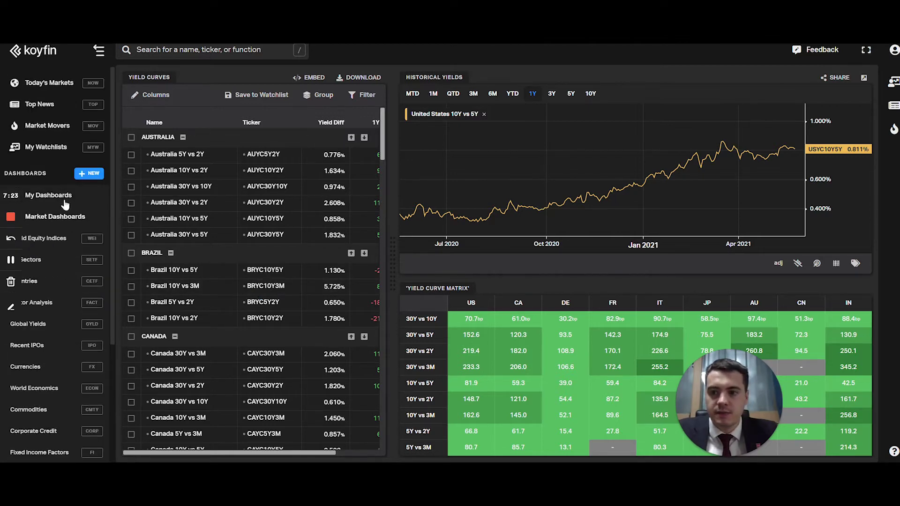
Step: Open the LDR Manufacturing PMIs dashboard and scroll through its Europe, Asia, Americas and Middle East/Africa groups
left_click(66, 200)
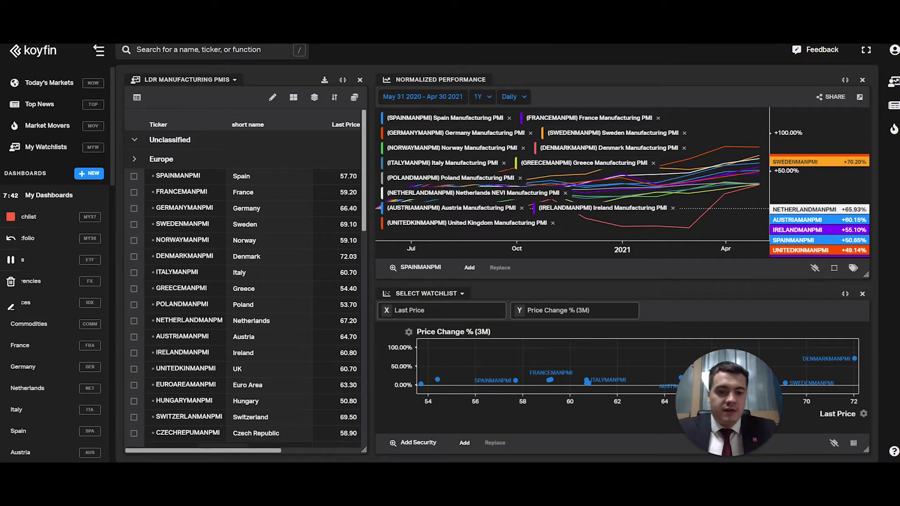
mouse_move(609, 80)
left_mouse_down()
mouse_move(670, 79)
mouse_move(591, 79)
mouse_move(609, 80)
left_mouse_up()
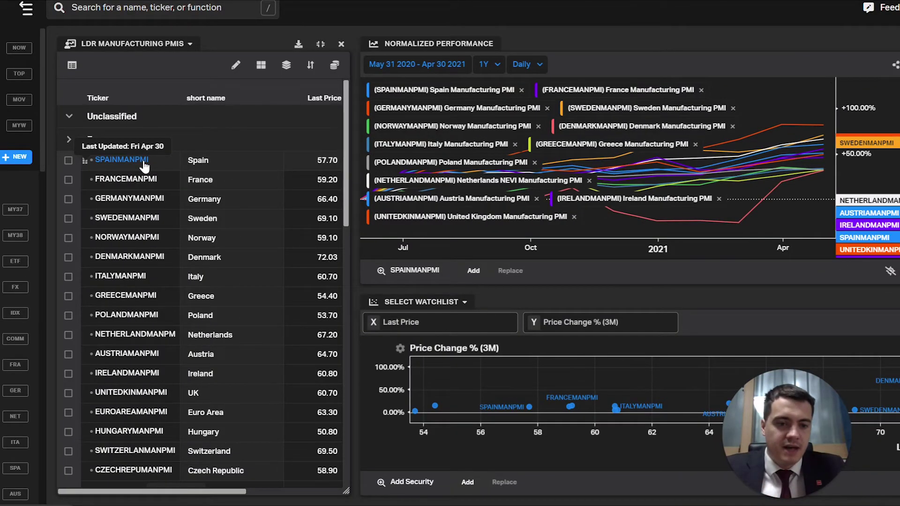
scroll(165, 177, "down", 10)
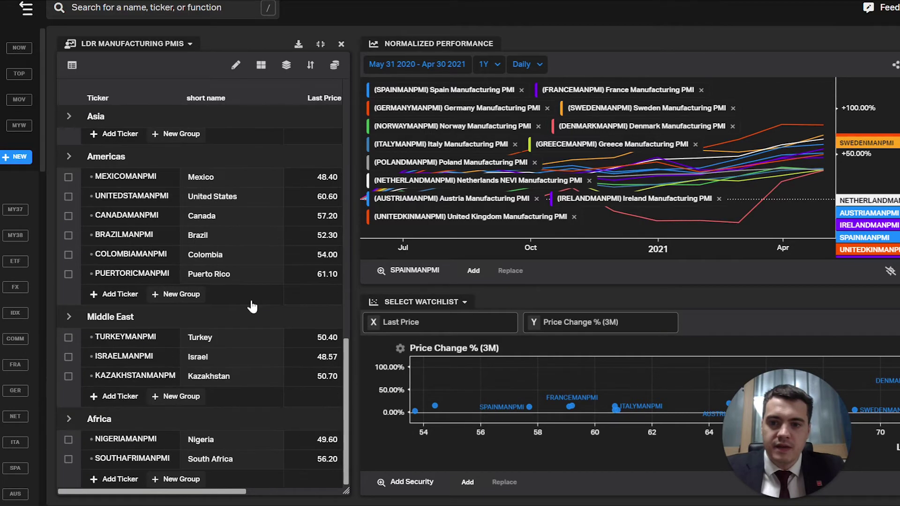
scroll(250, 298, "up", 15)
scroll(232, 317, "down", 10)
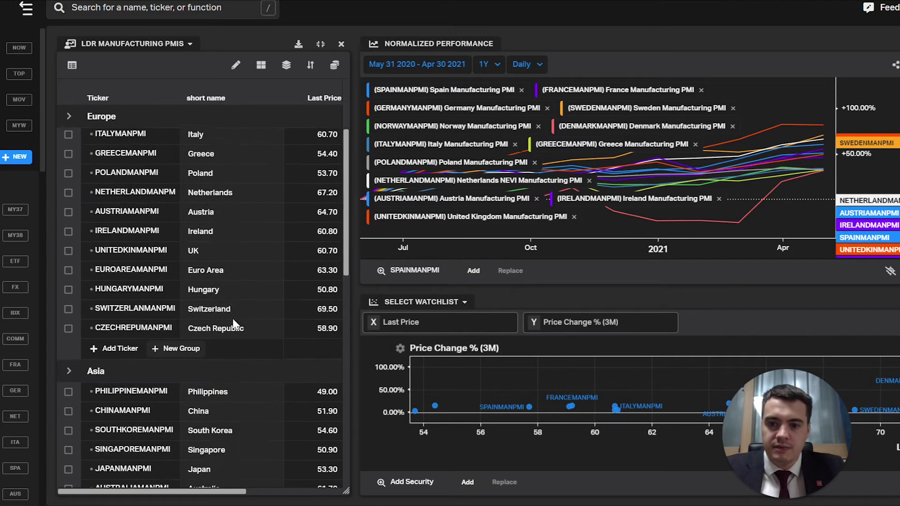
scroll(242, 356, "down", 6)
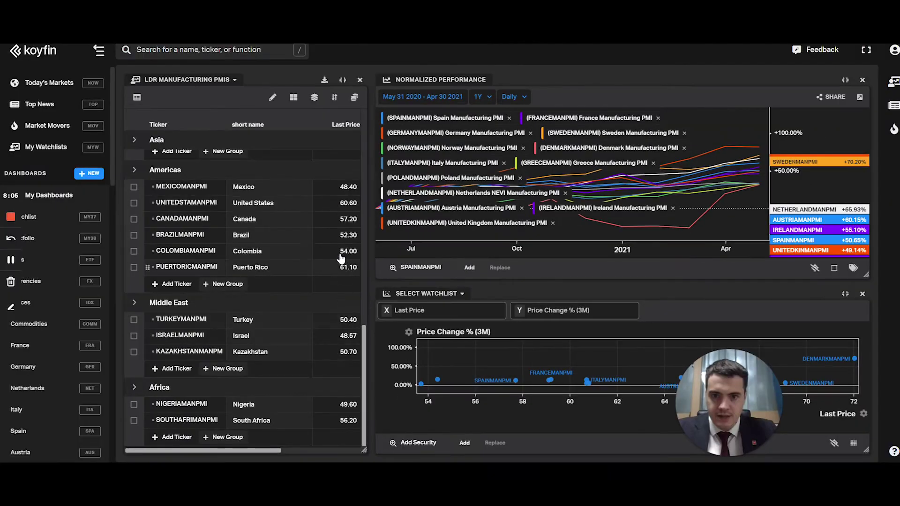
scroll(319, 261, "up", 15)
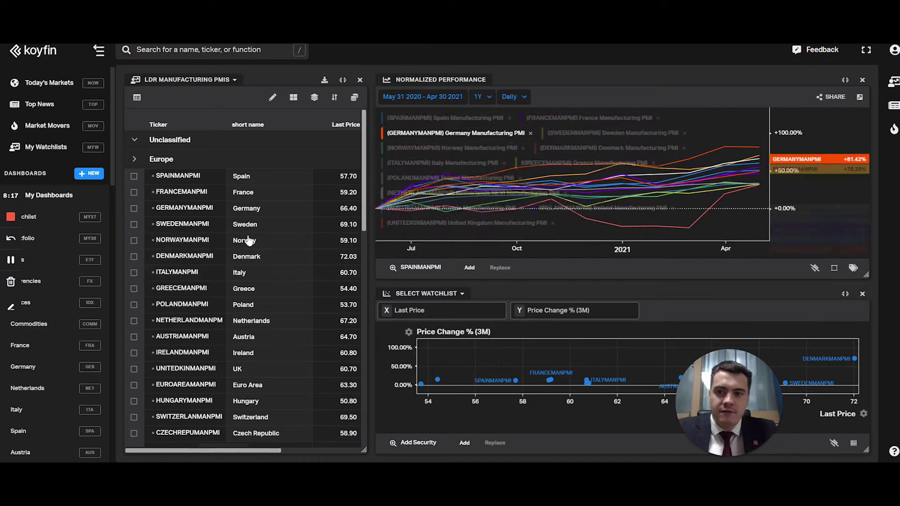
scroll(266, 333, "down", 10)
scroll(255, 325, "up", 10)
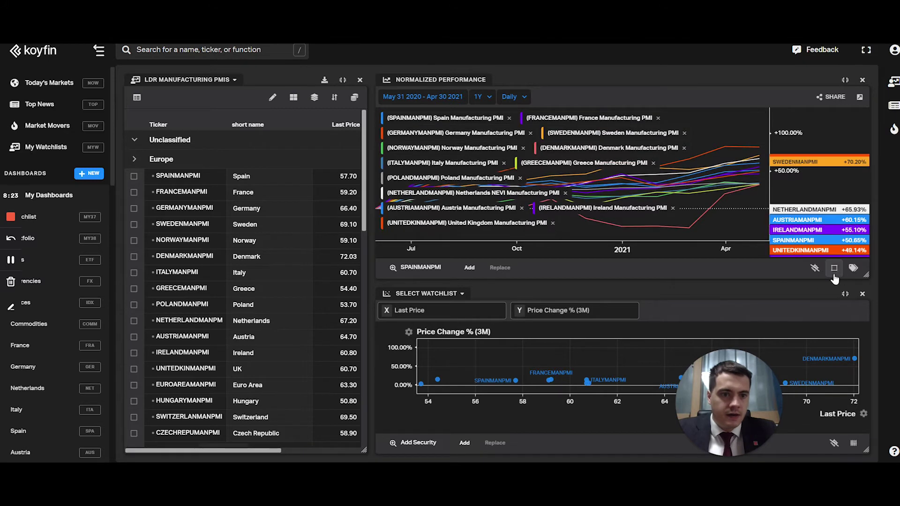
Step: Hide the legend and widen the PMI chart to a custom Mar 15 2020 – Apr 30 2021 range
left_click(853, 268)
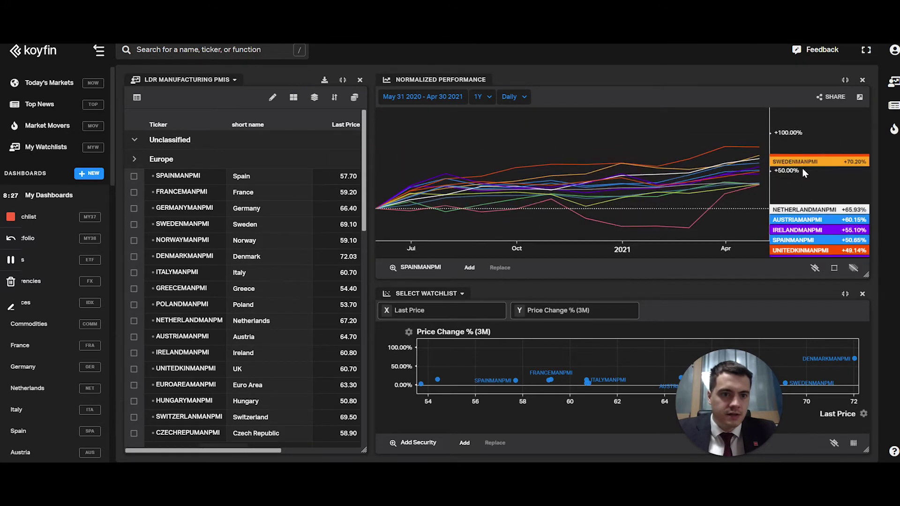
scroll(805, 174, "down", 2)
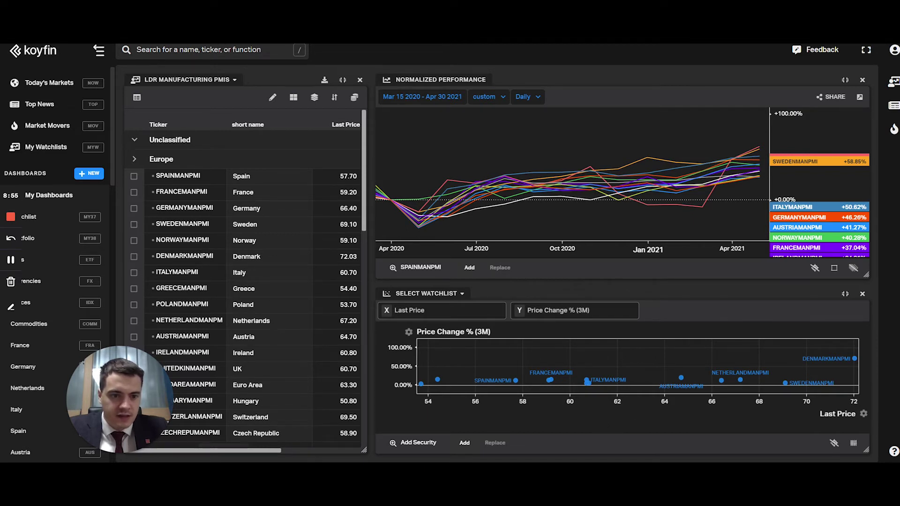
mouse_move(855, 363)
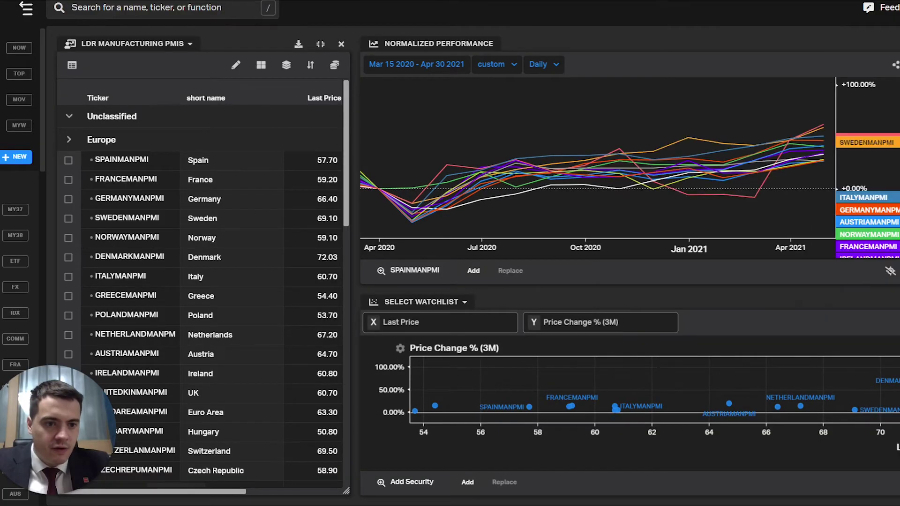
mouse_move(130, 257)
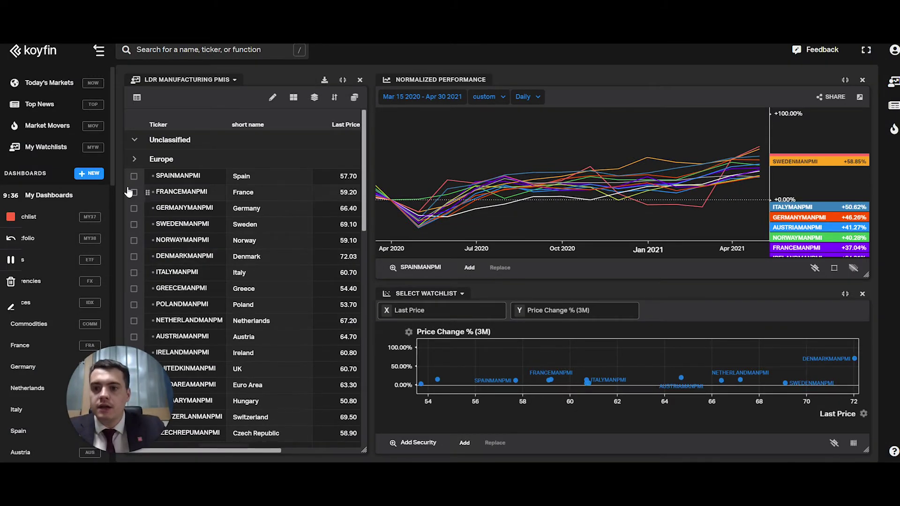
Step: Collapse My Dashboards and open the Economic Calendar from the Analytics section
scroll(27, 140, "down", 2)
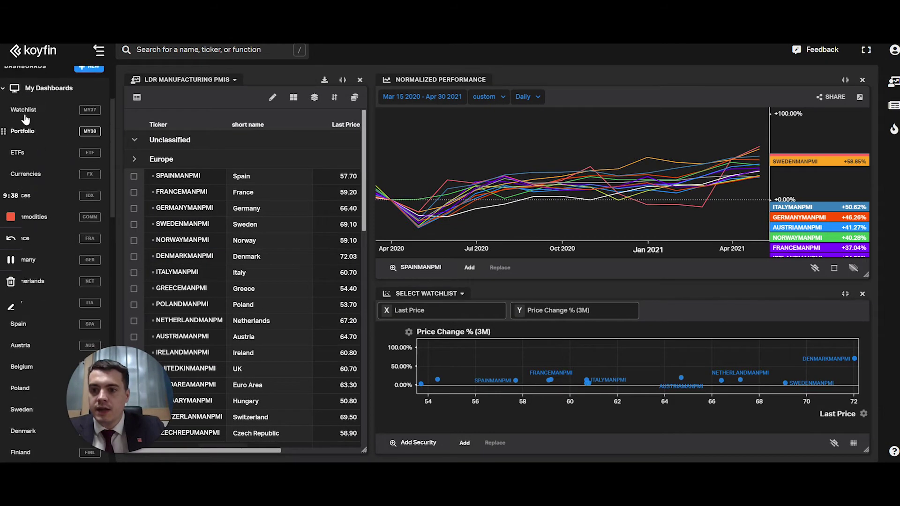
left_click(7, 93)
left_click(33, 238)
left_click(47, 304)
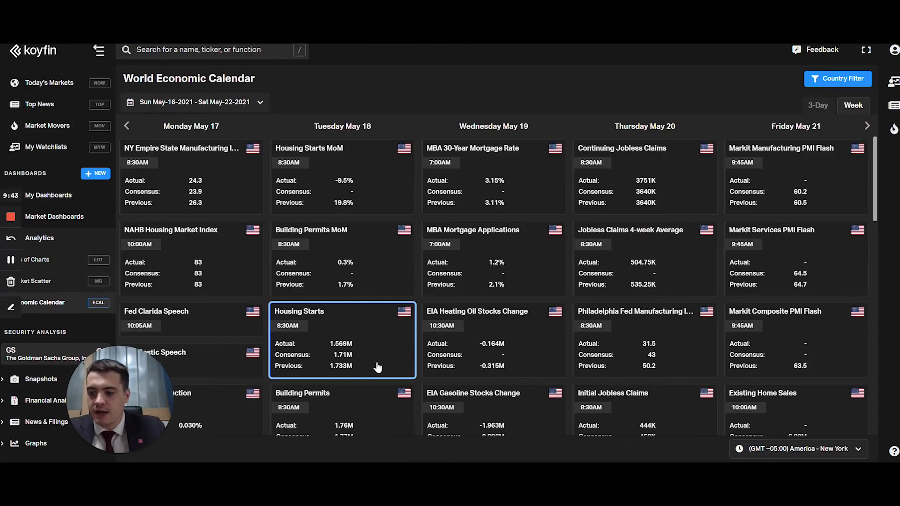
Step: Check the date picker and 3-Day view, then return to the May 16–22 week view
left_click(261, 103)
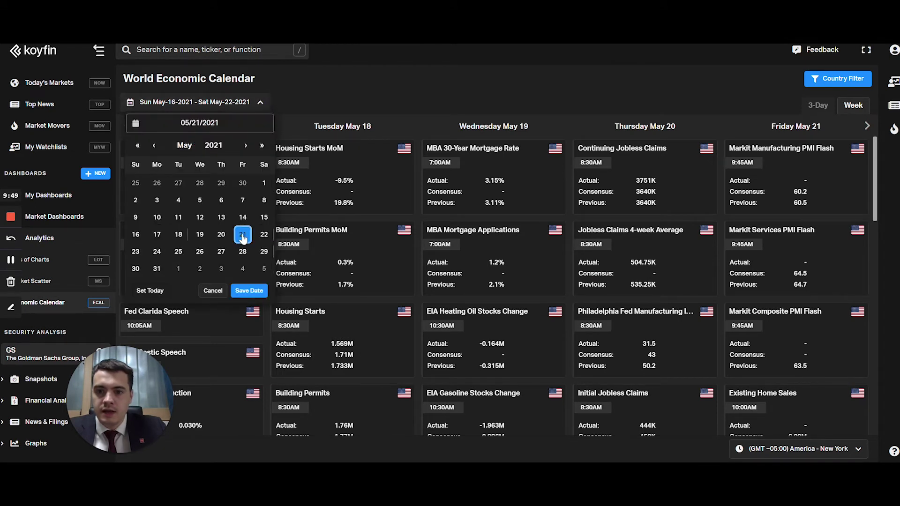
left_click(260, 102)
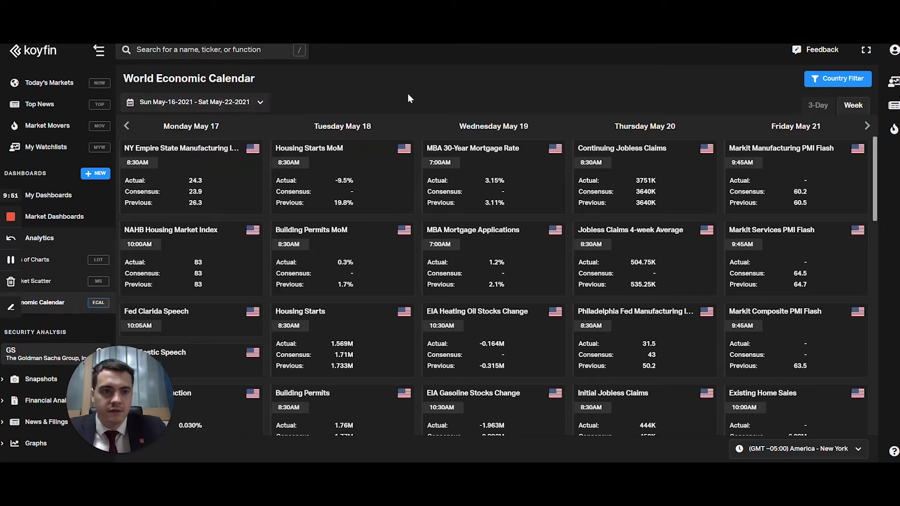
left_click(818, 108)
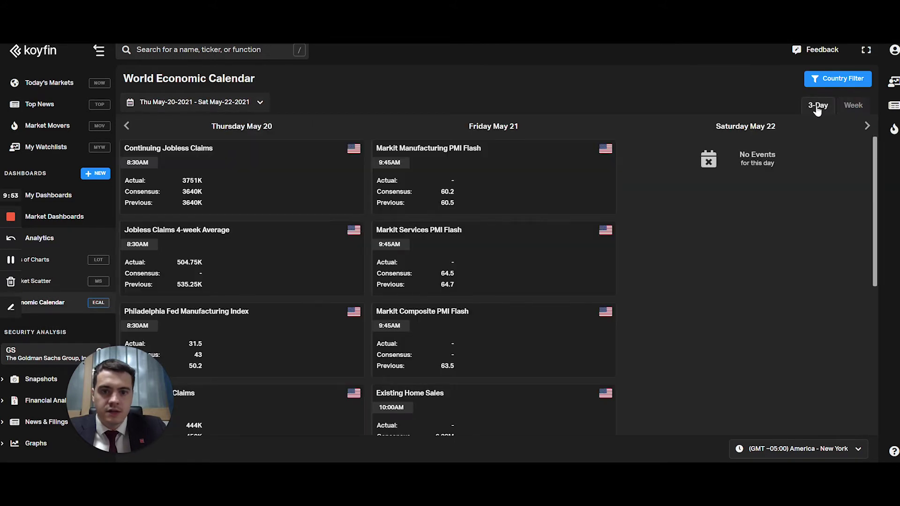
left_click(853, 107)
Step: Switch the calendar country from United States to Mexico and preview the Retail Sales MoM graph
left_click(840, 78)
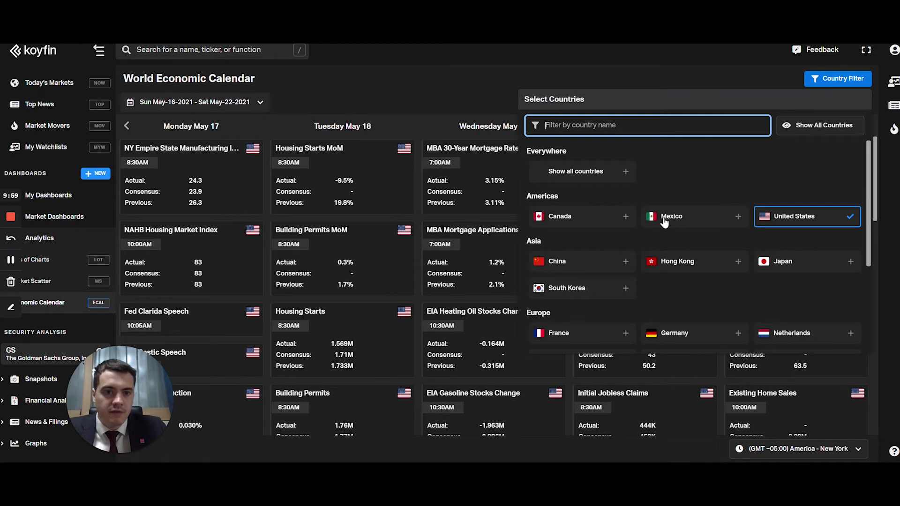
left_click(724, 221)
left_click(850, 219)
left_click(650, 64)
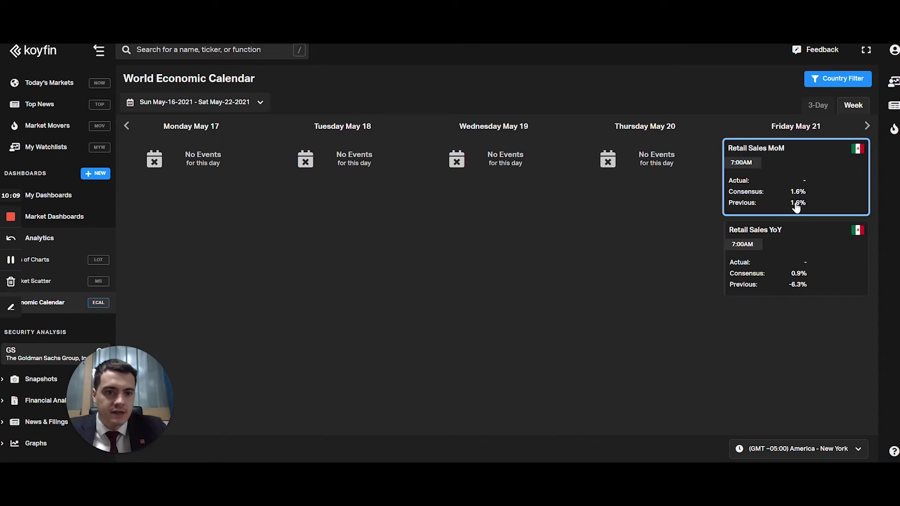
left_click(822, 200)
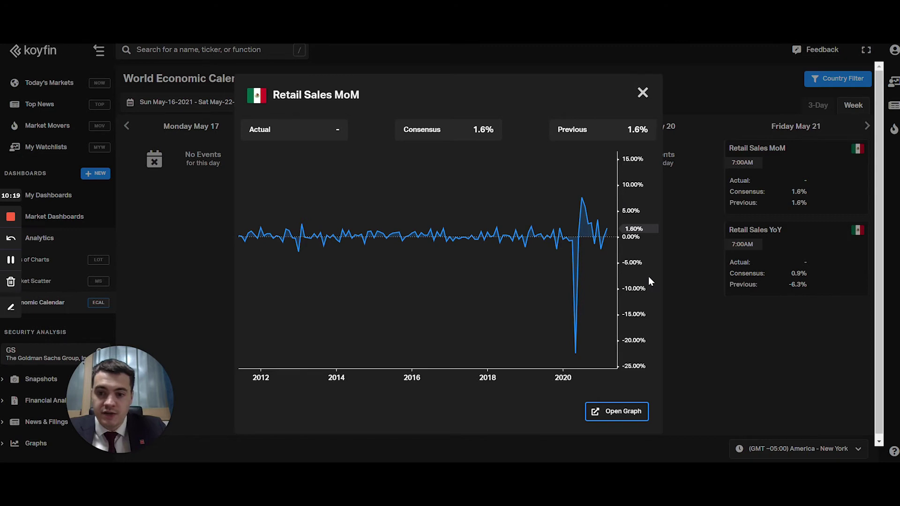
left_click(620, 411)
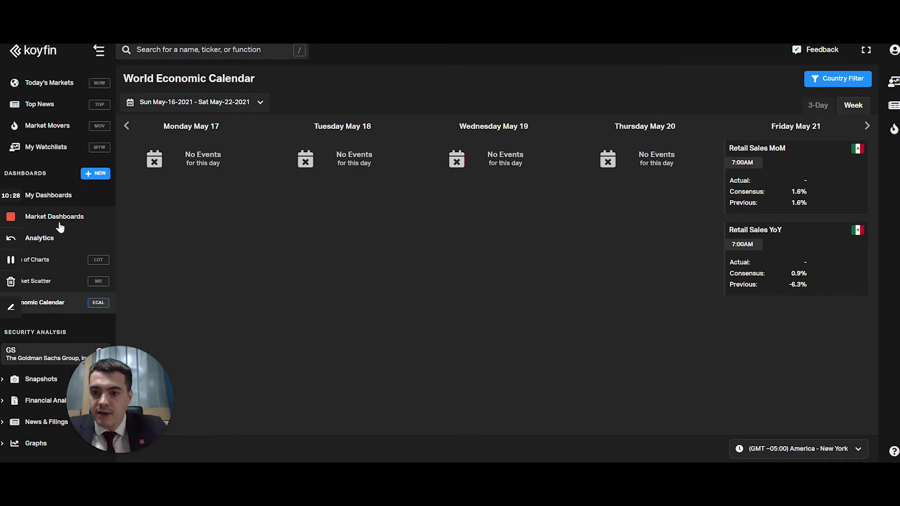
Step: Expand Market Dashboards and scroll to the Textile Apparel Imports dashboard
left_click(59, 228)
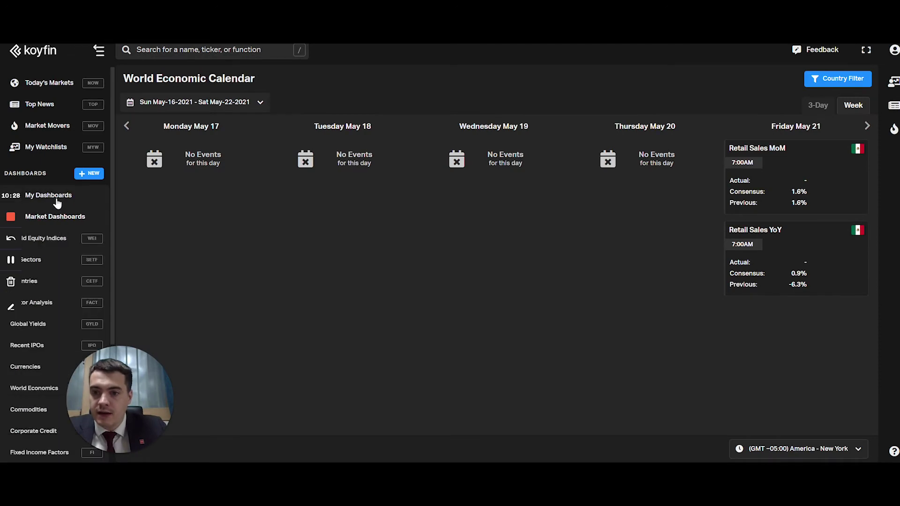
scroll(58, 244, "down", 10)
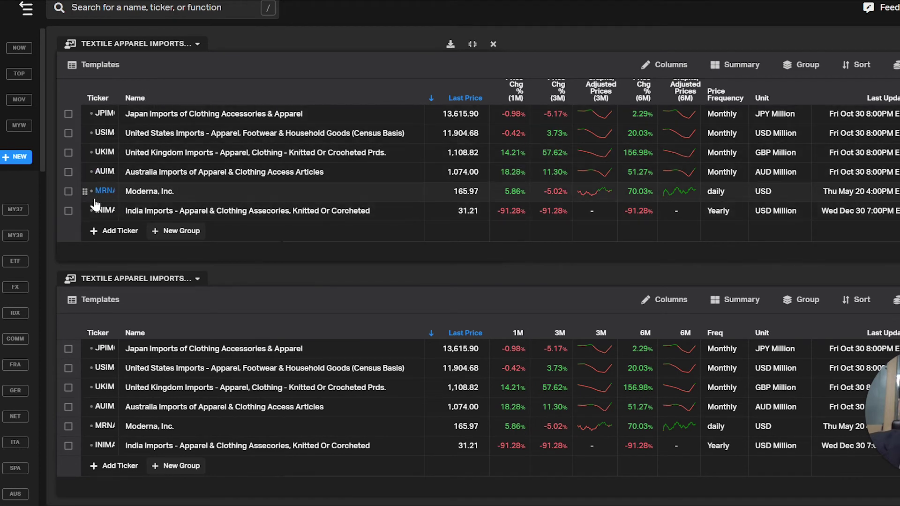
Step: Delete the Moderna, Inc. row from the Textile Apparel Imports watchlist
left_click(69, 192)
key("Delete")
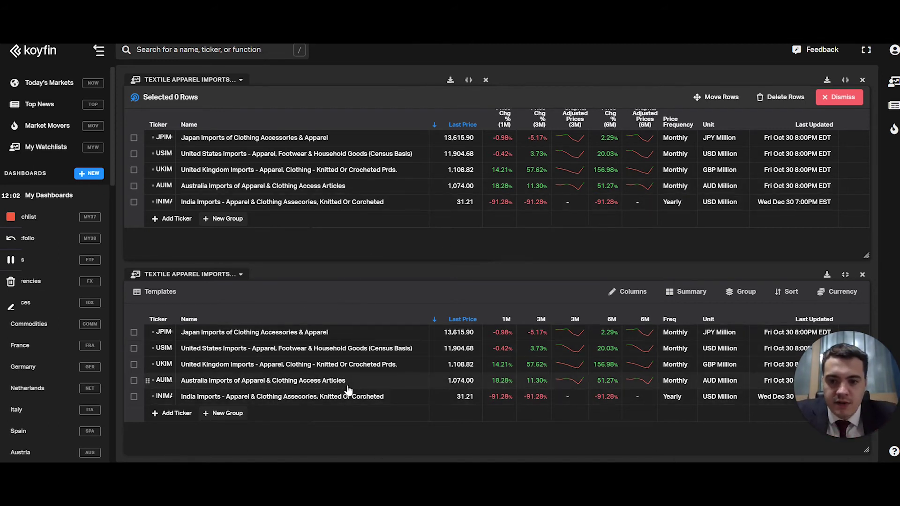
left_click(228, 277)
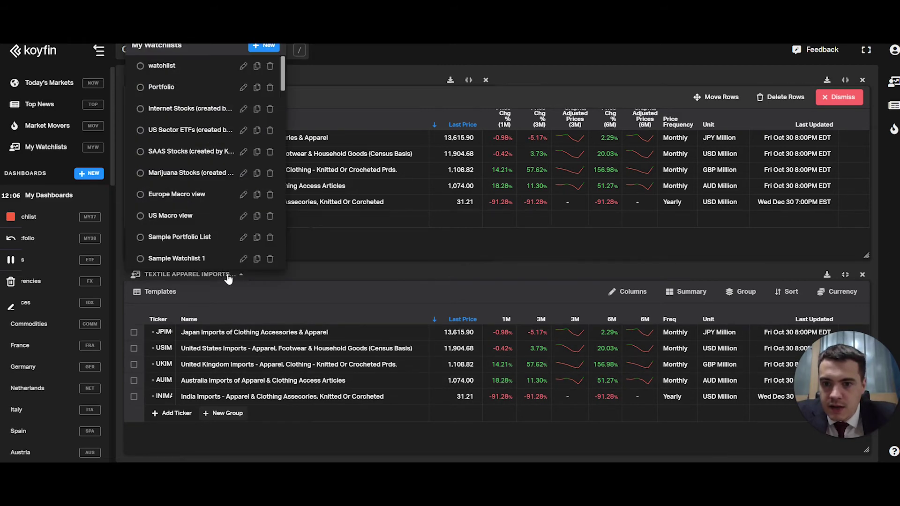
left_click(228, 278)
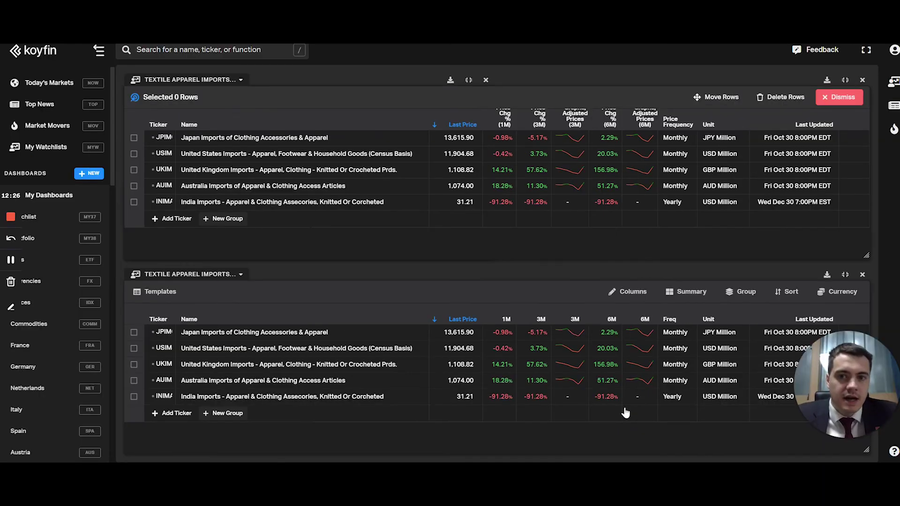
Step: Run an Advanced Search on the Economic tab filtered to the country Mexico
left_click(243, 54)
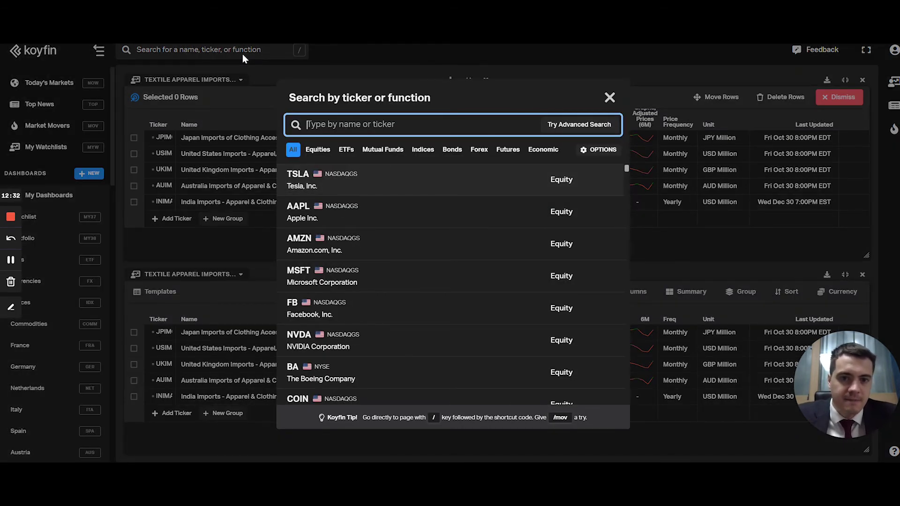
left_click(580, 125)
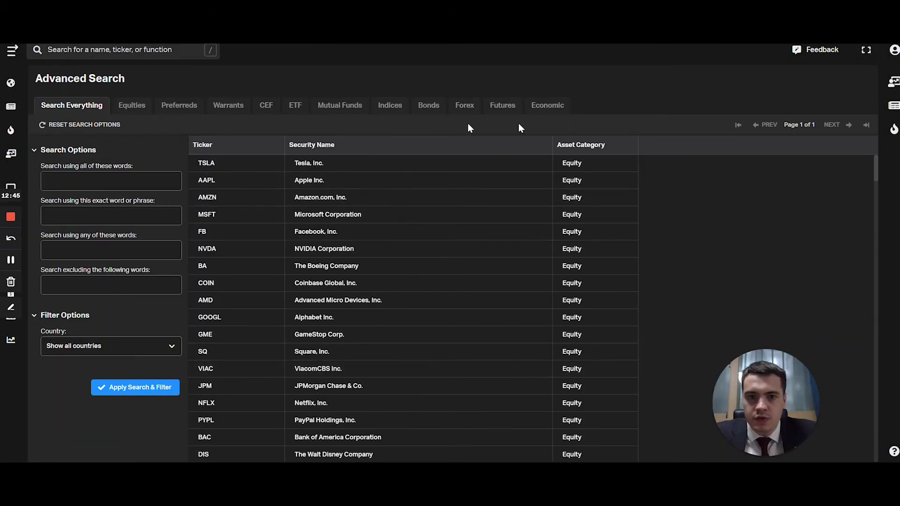
left_click(562, 112)
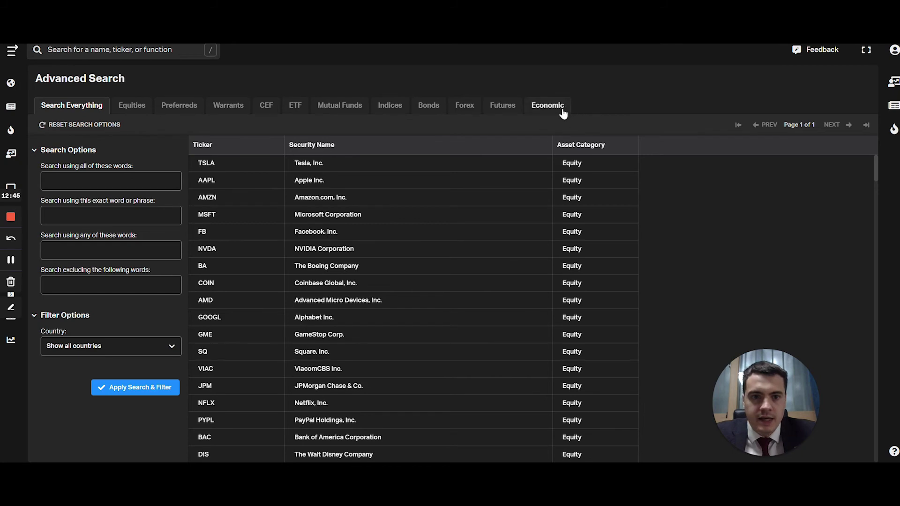
left_click(169, 352)
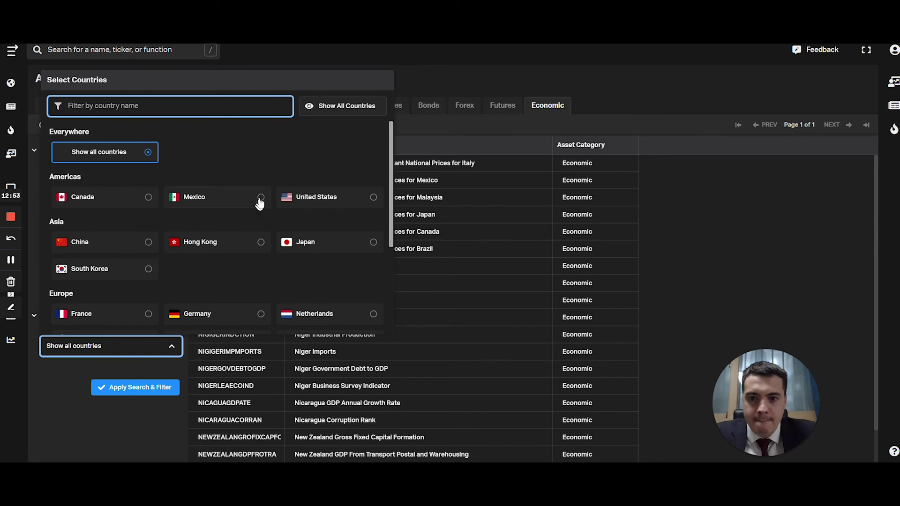
left_click(260, 199)
left_click(151, 391)
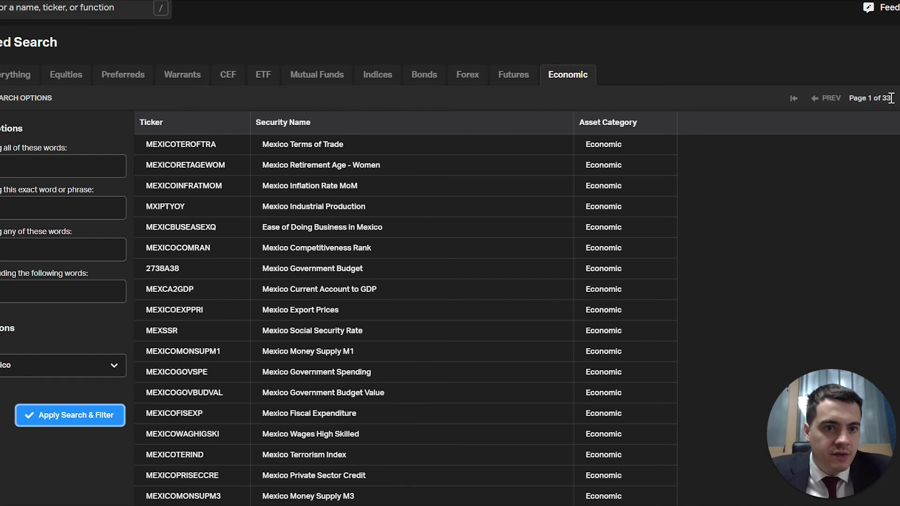
Step: Review the Mexico results, confirm the Mexico country filter, and start an excluded-words entry
scroll(370, 231, "down", 12)
scroll(368, 258, "up", 10)
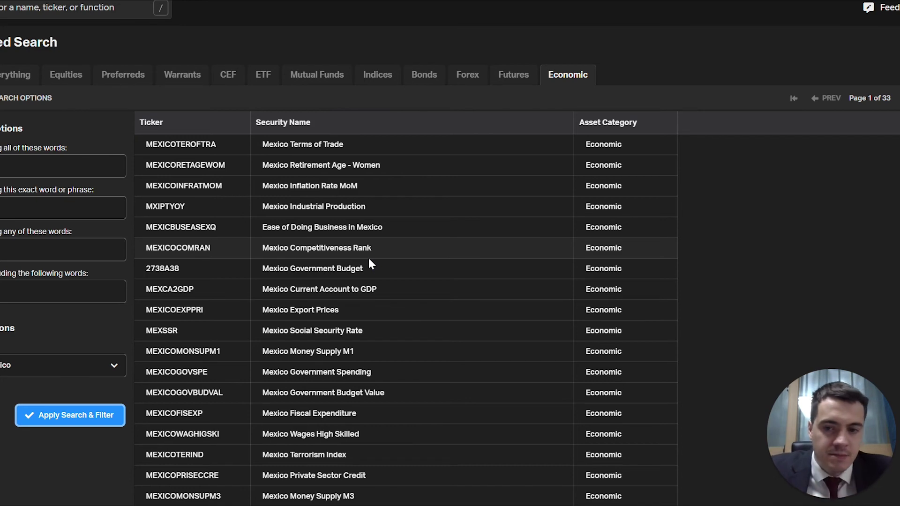
scroll(369, 300, "down", 10)
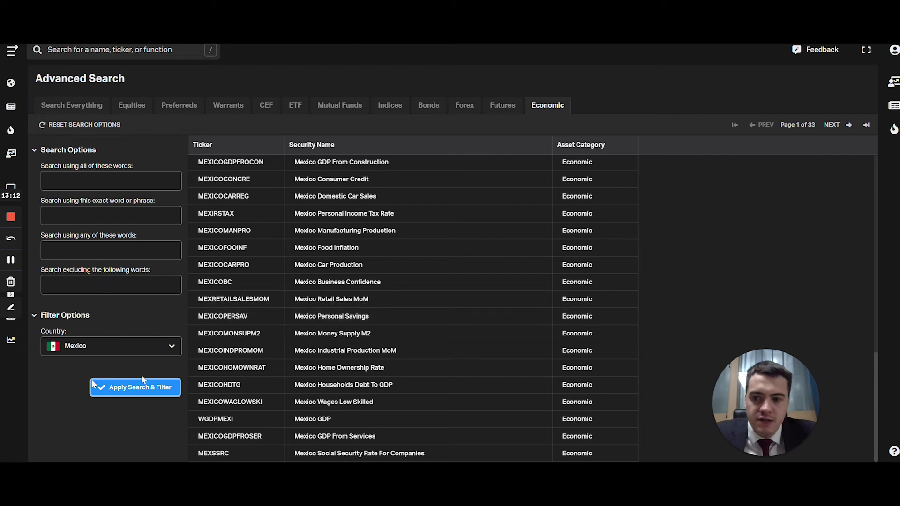
left_click(173, 348)
scroll(221, 238, "down", 3)
left_click(432, 351)
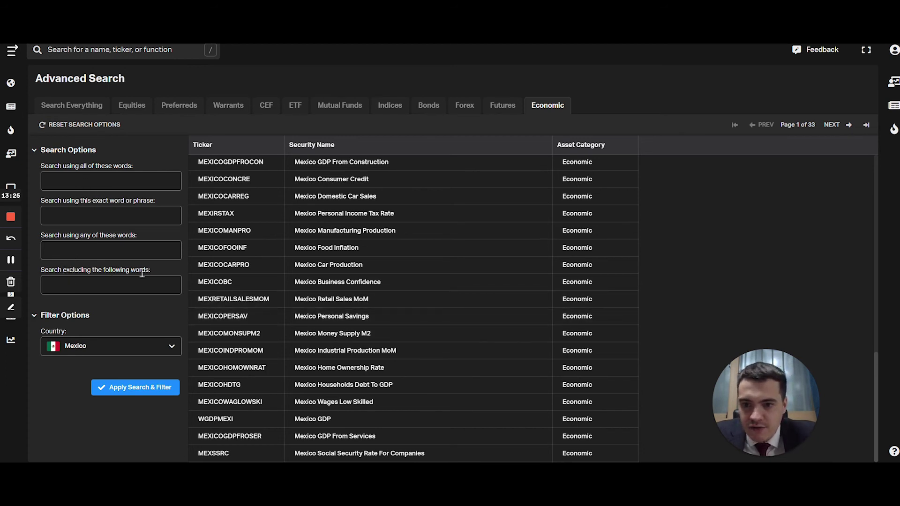
left_click(83, 286)
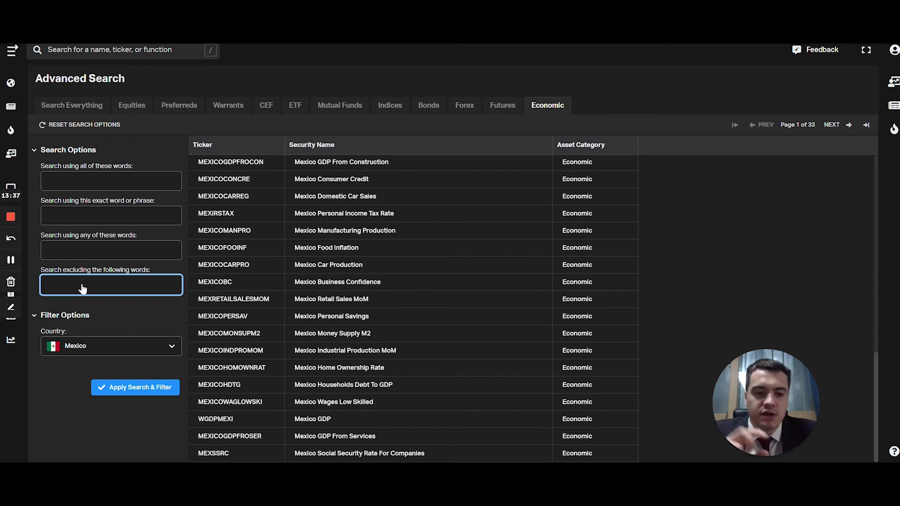
Step: Exclude the words 'imports exports' from the Mexico economic results
type("imports exports")
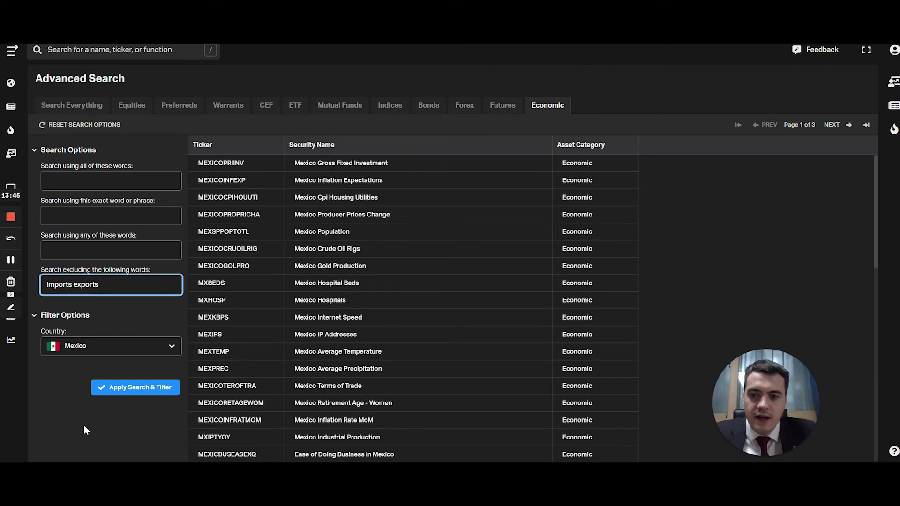
left_click(85, 427)
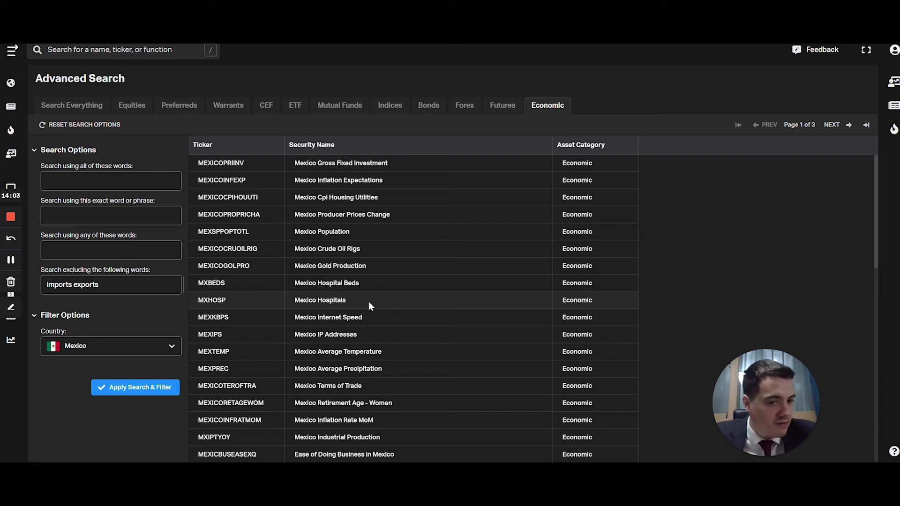
scroll(368, 302, "down", 10)
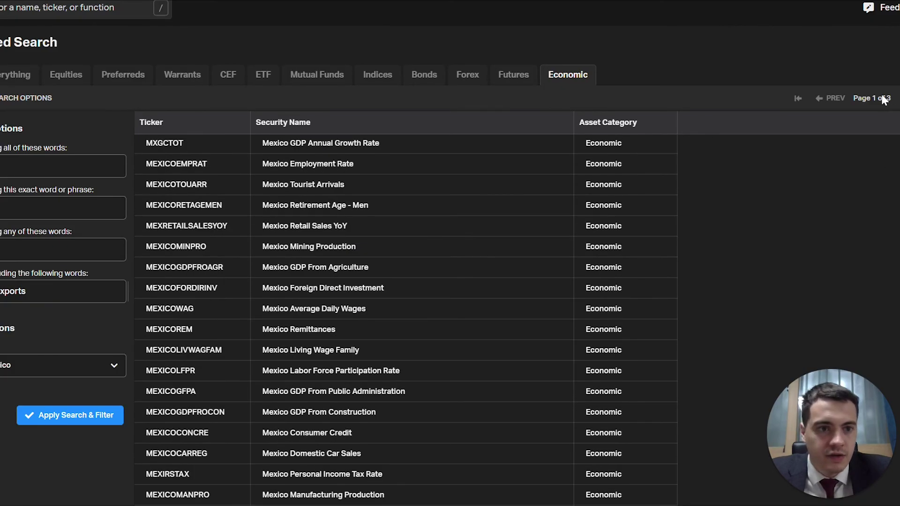
Step: Go to page 2 and open the Mexico Money Supply M2 chart in a new tab
left_click(884, 98)
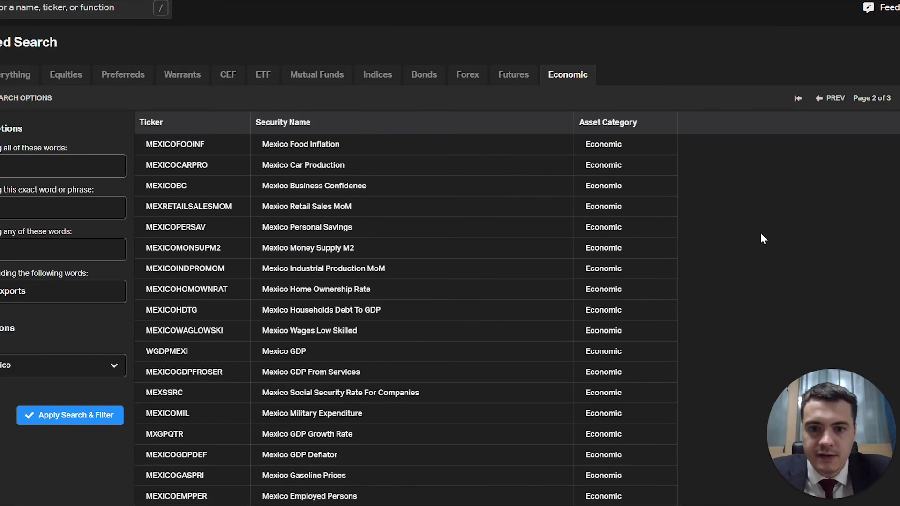
right_click(198, 253)
left_click(236, 260)
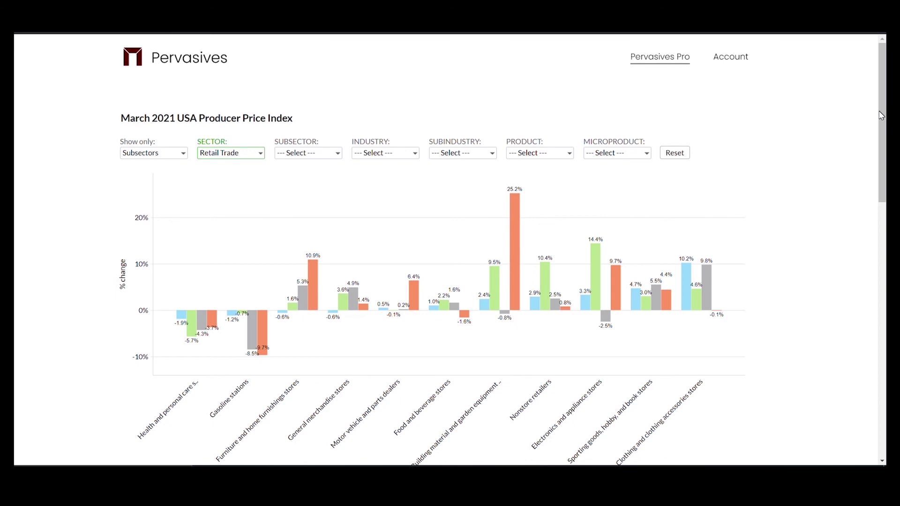
Step: Set the producer price chart's sector to Manufacturing
scroll(880, 115, "down", 1)
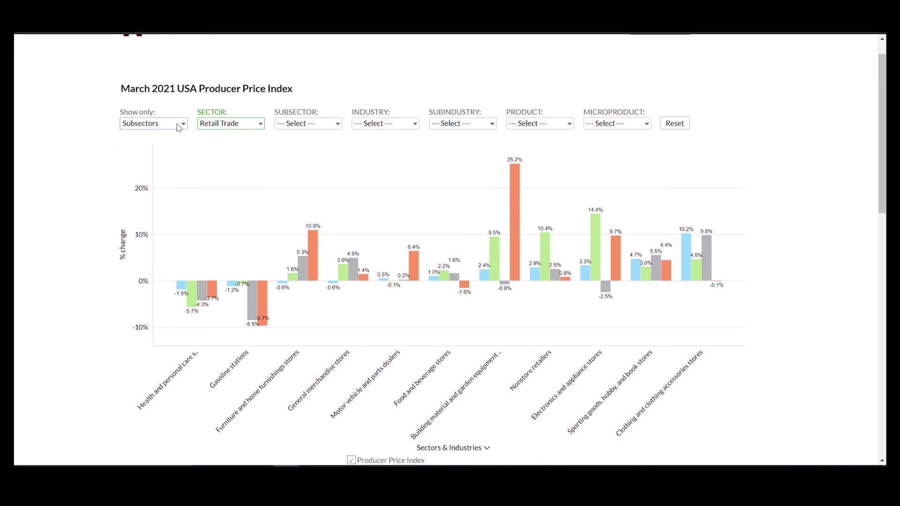
left_click(260, 124)
left_click(273, 266)
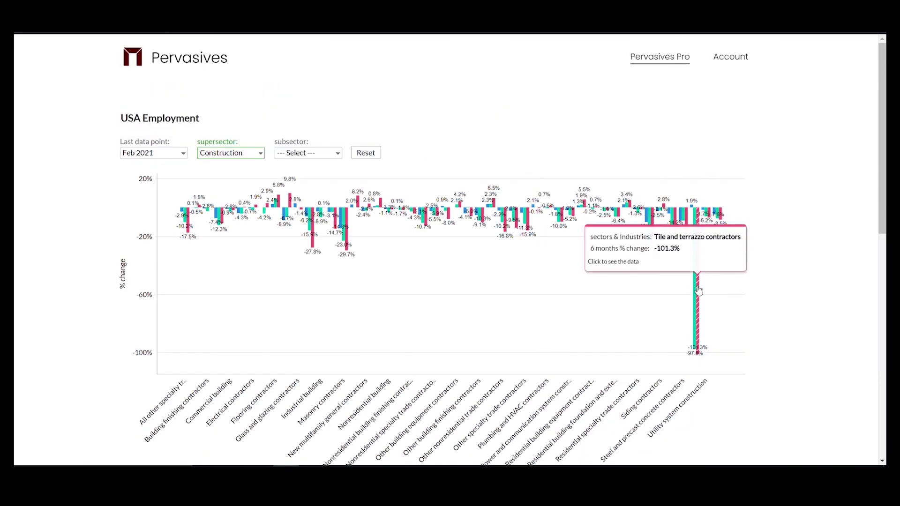
Step: Show Information, then Retail trade subsectors in the USA Employment chart
left_click(235, 154)
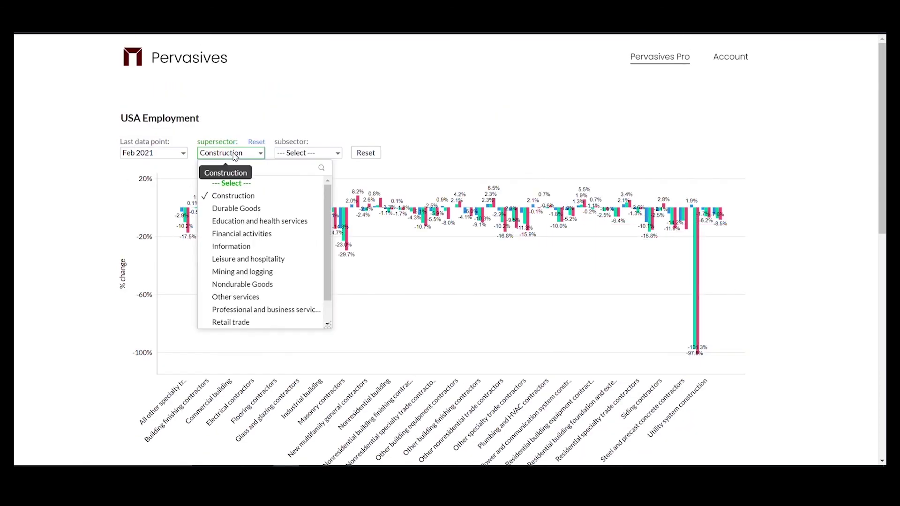
left_click(262, 246)
left_click(259, 155)
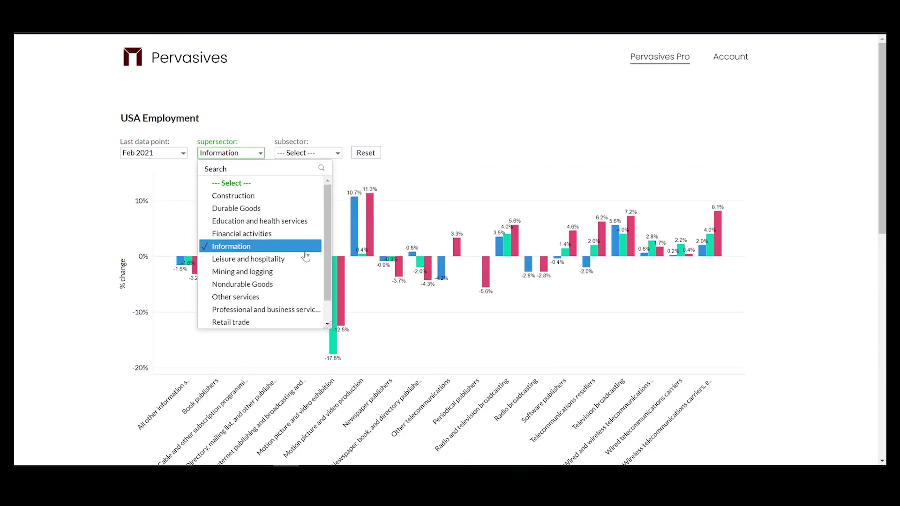
scroll(309, 257, "down", 1)
left_click(308, 296)
Step: Choose Euro area as the region for the European manufacturing ESI chart
mouse_move(356, 322)
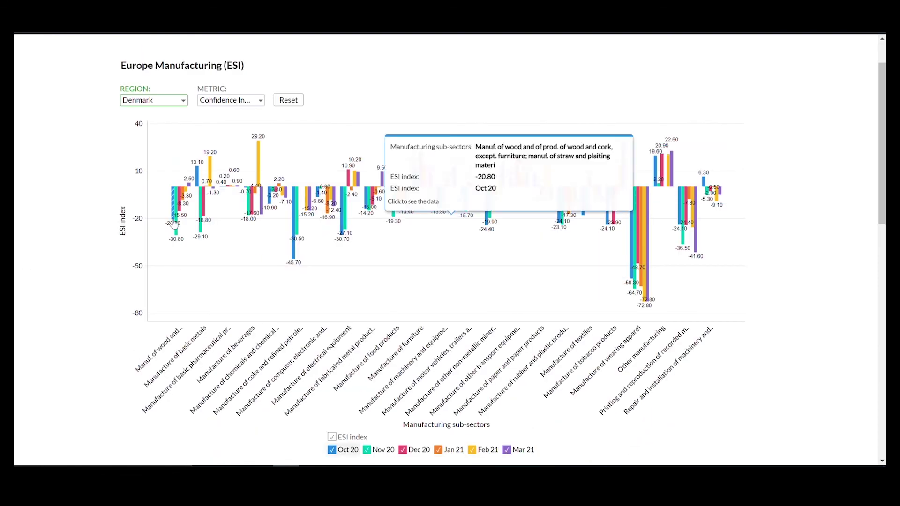
scroll(76, 262, "up", 1)
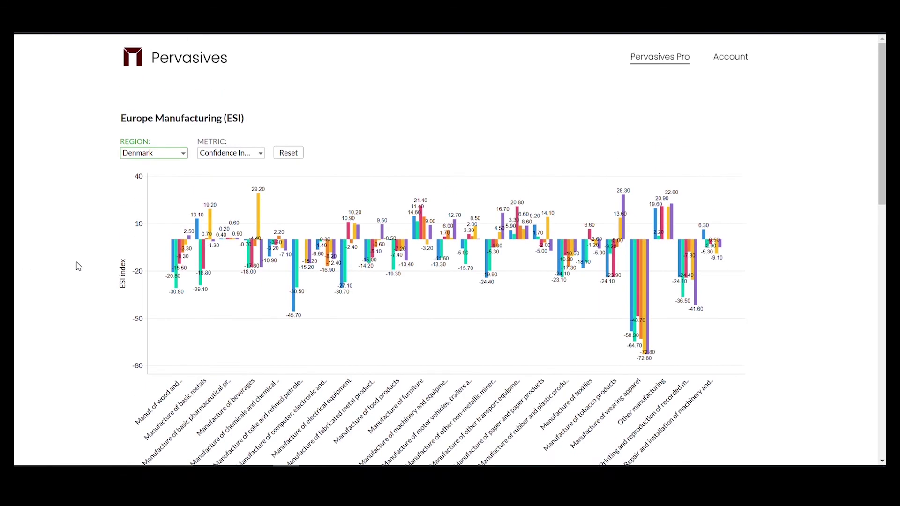
scroll(155, 141, "down", 1)
left_click(154, 100)
scroll(187, 149, "down", 1)
Step: Show Euro area manufacturing confidence, switch sector performance to 3M, then open the Country ETFs dashboard
left_click(154, 201)
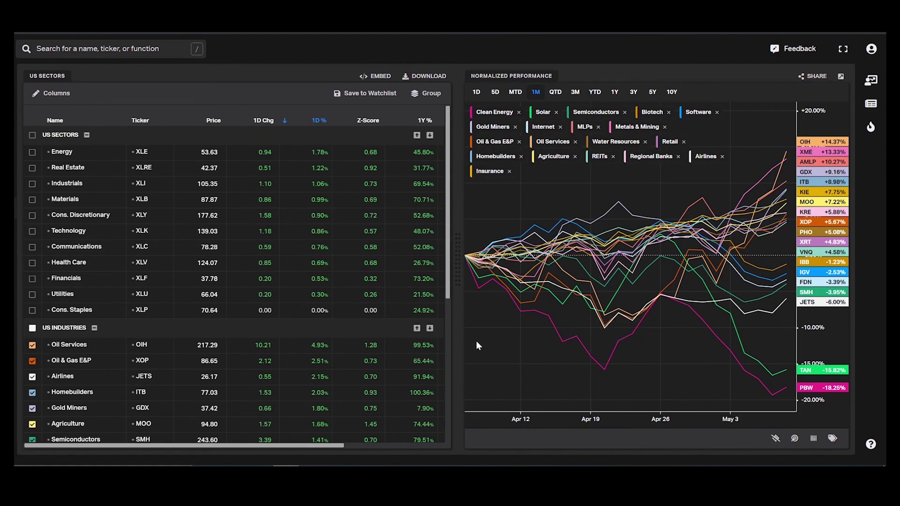
left_click(575, 92)
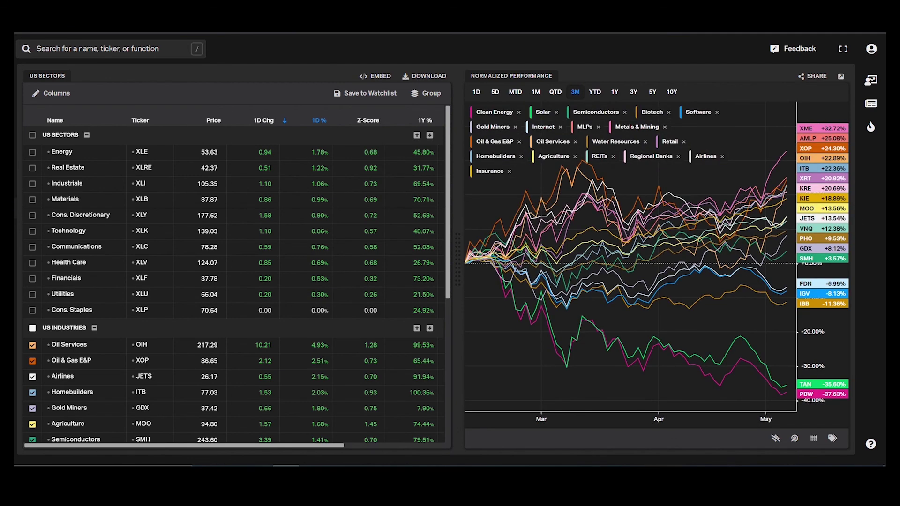
mouse_move(18, 342)
left_click(21, 281)
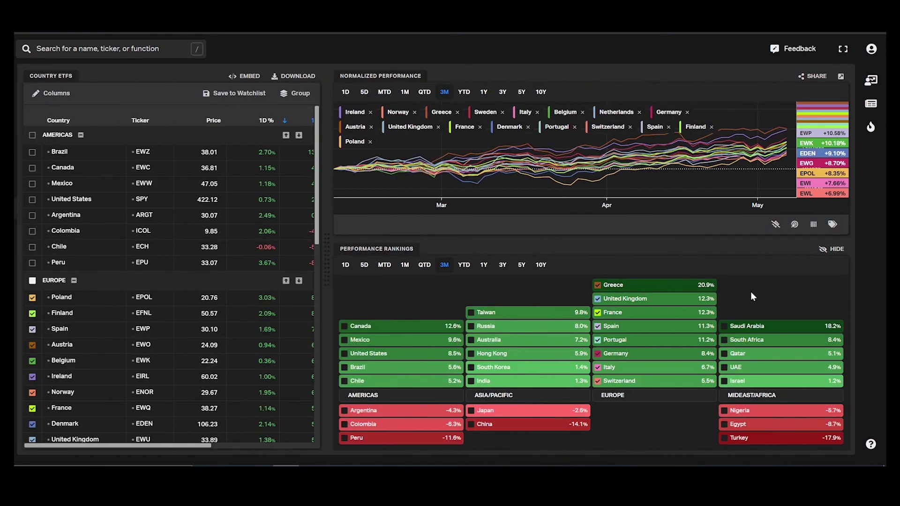